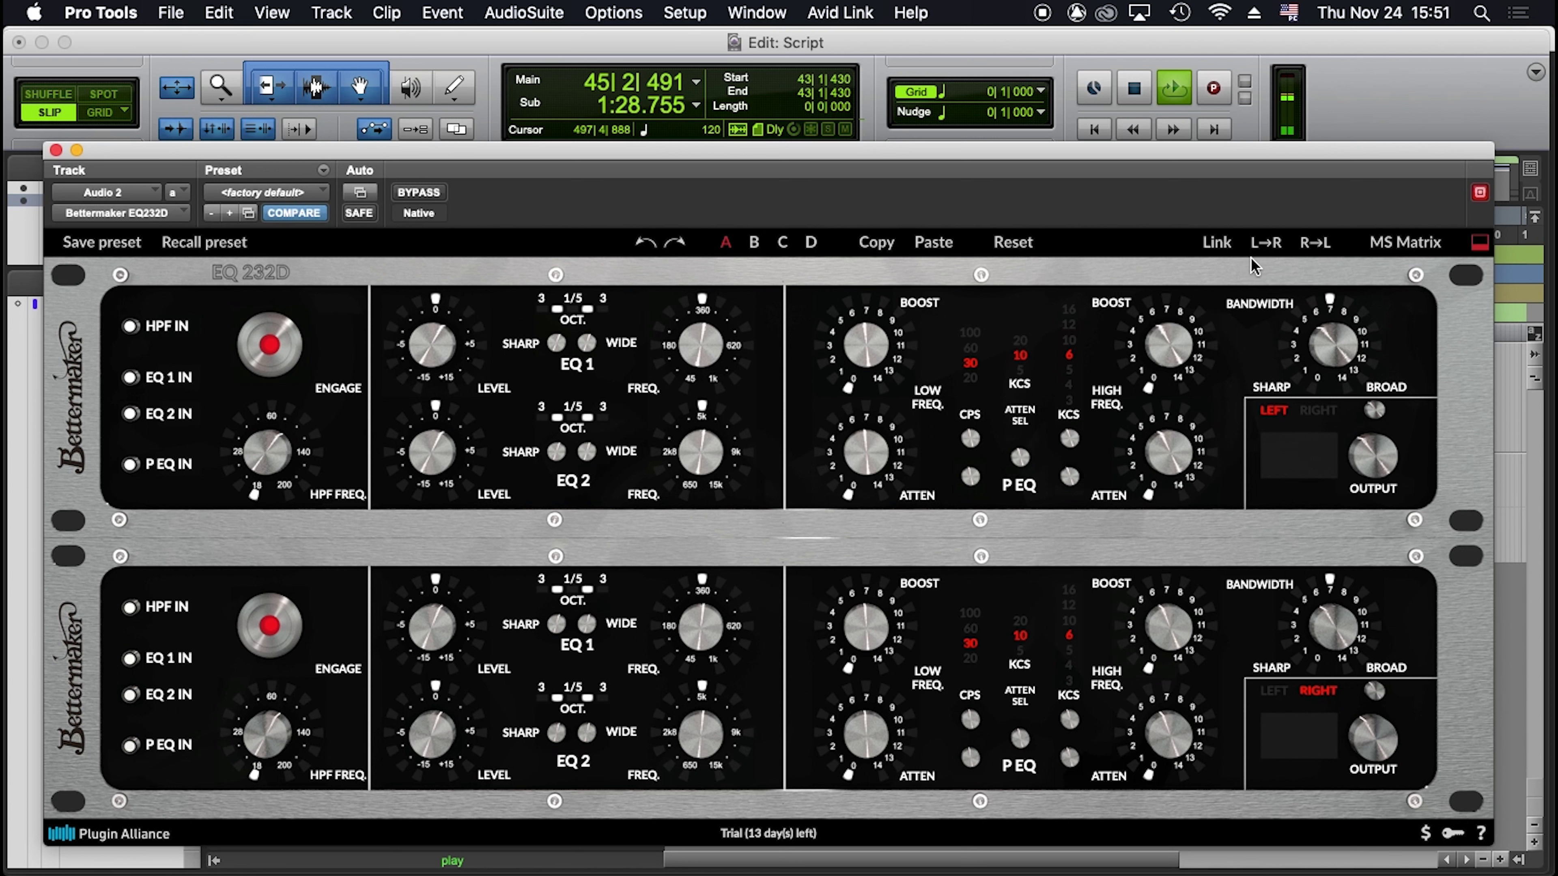
Step: Keep MS Matrix in left/right mode, link both channels, and show a single EQ unit
left_click(1420, 240)
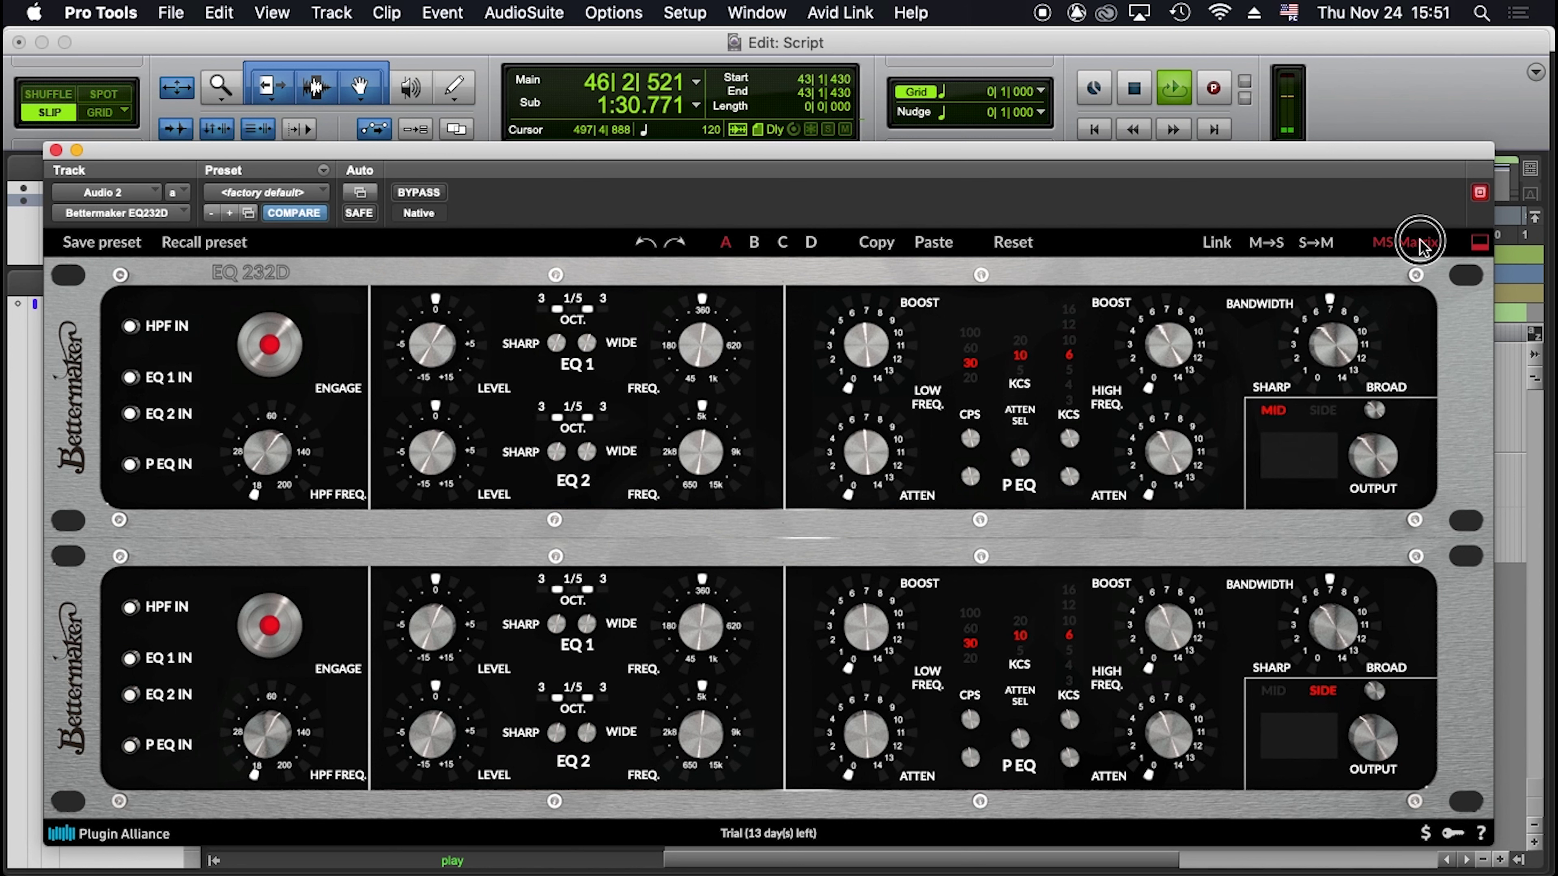
left_click(1420, 242)
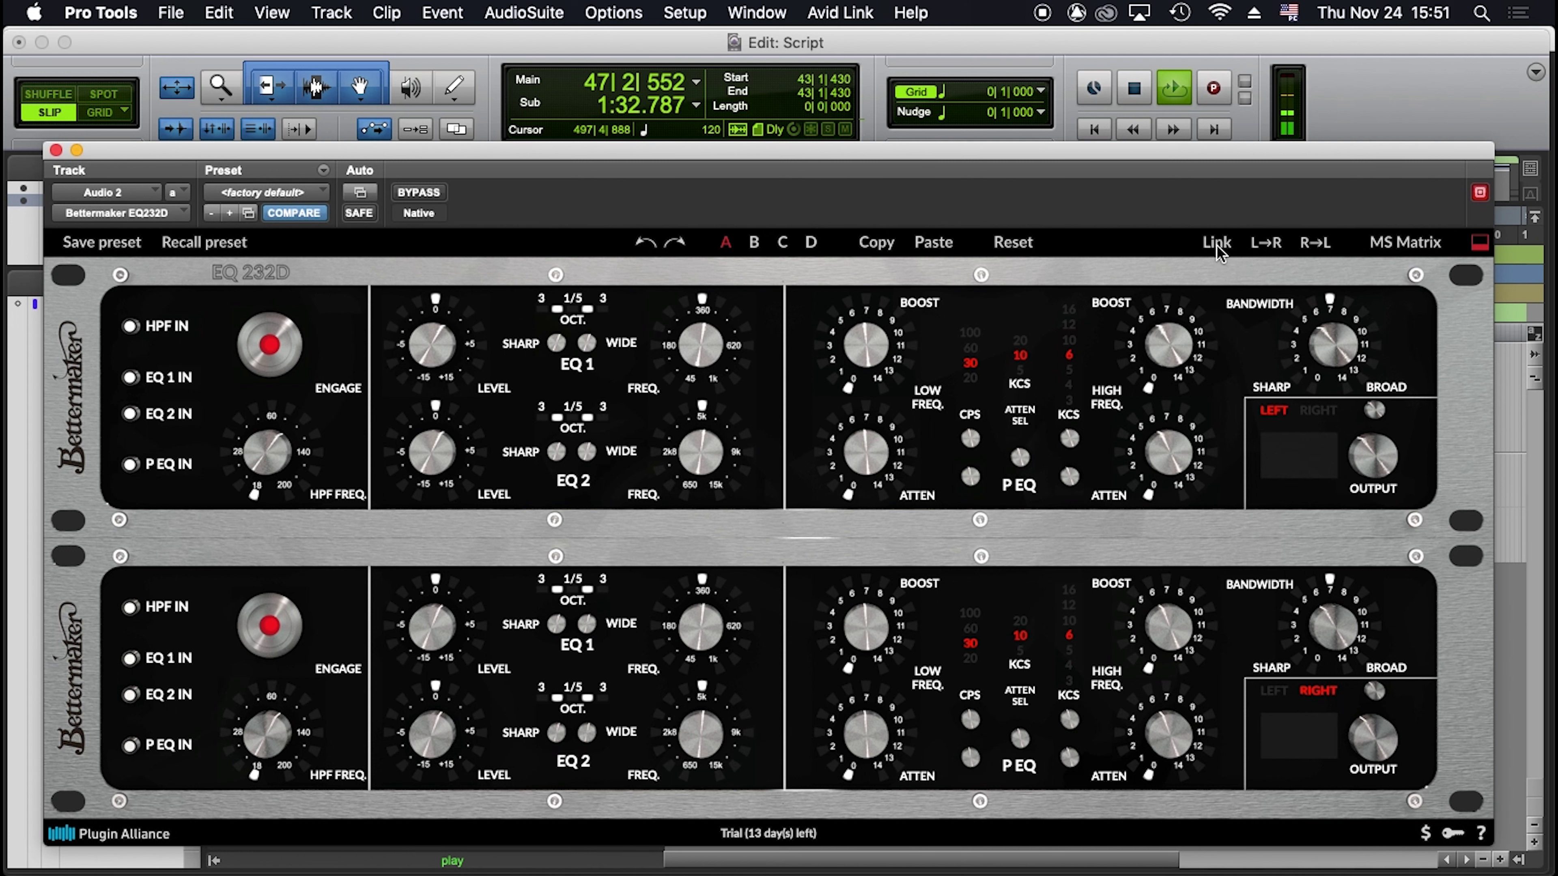
left_click(1218, 245)
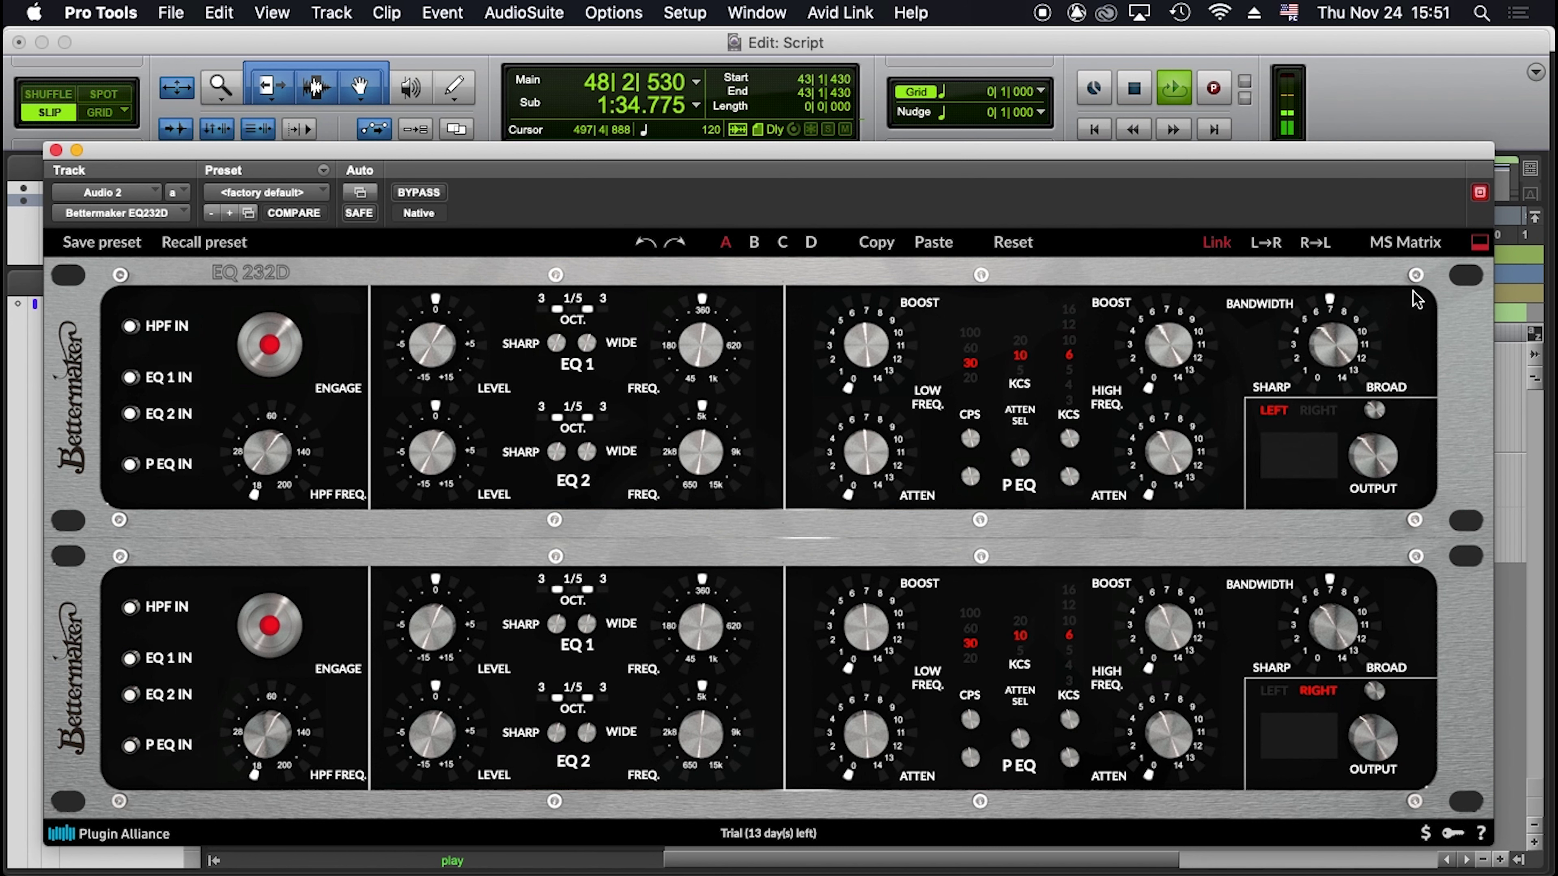
left_click(1479, 244)
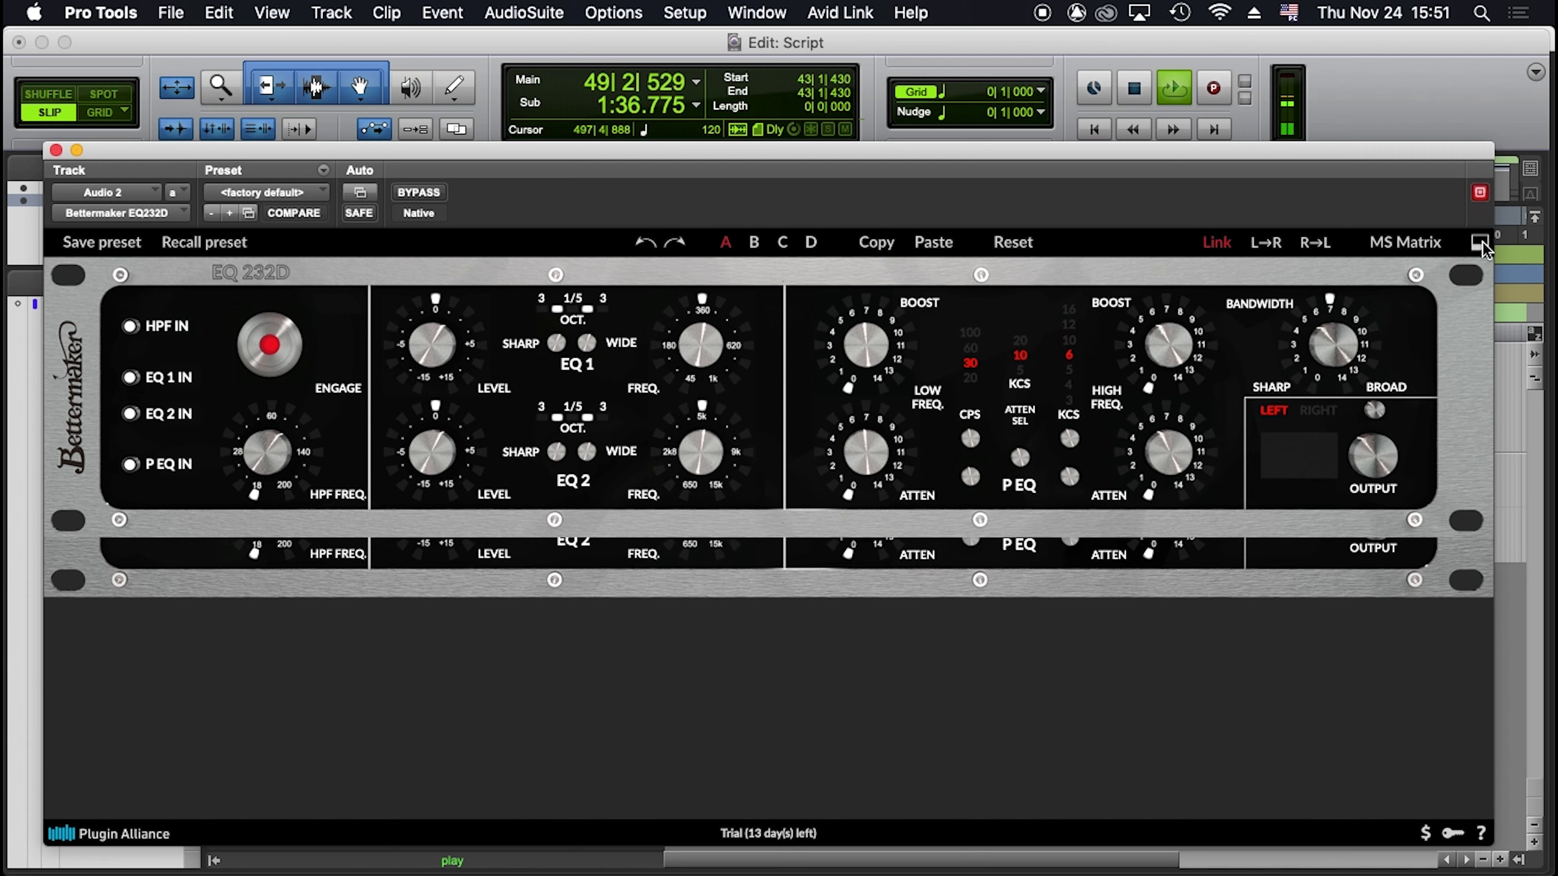
left_click(1480, 244)
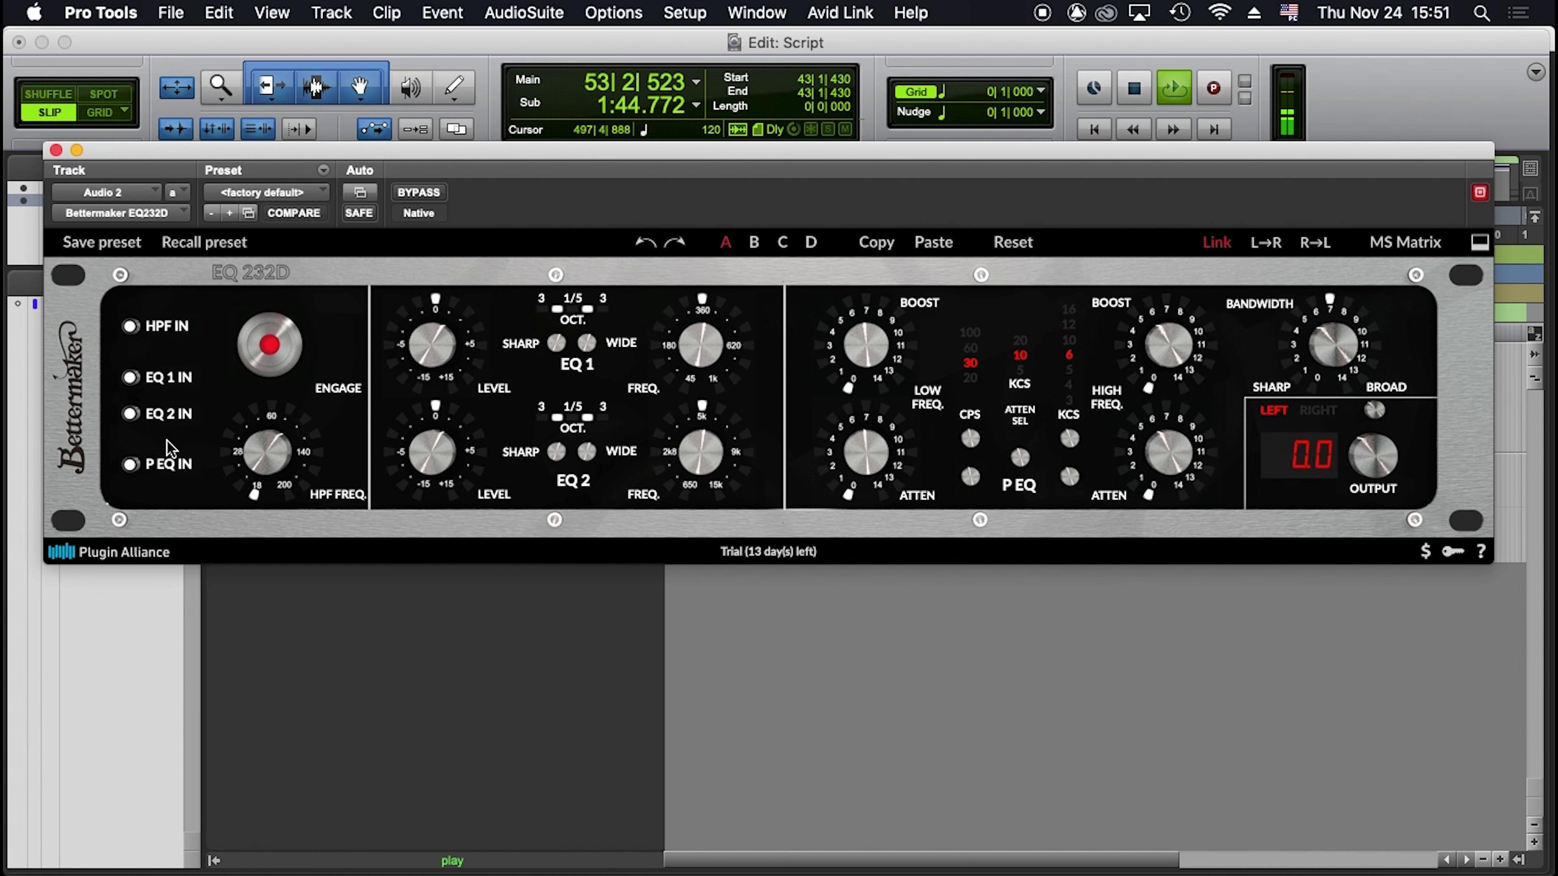
Step: Test the HPF, EQ 1, EQ 2, P EQ and ENGAGE switches, leaving only HPF IN on
left_click(130, 326)
left_click(130, 327)
left_click(131, 377)
left_click(131, 414)
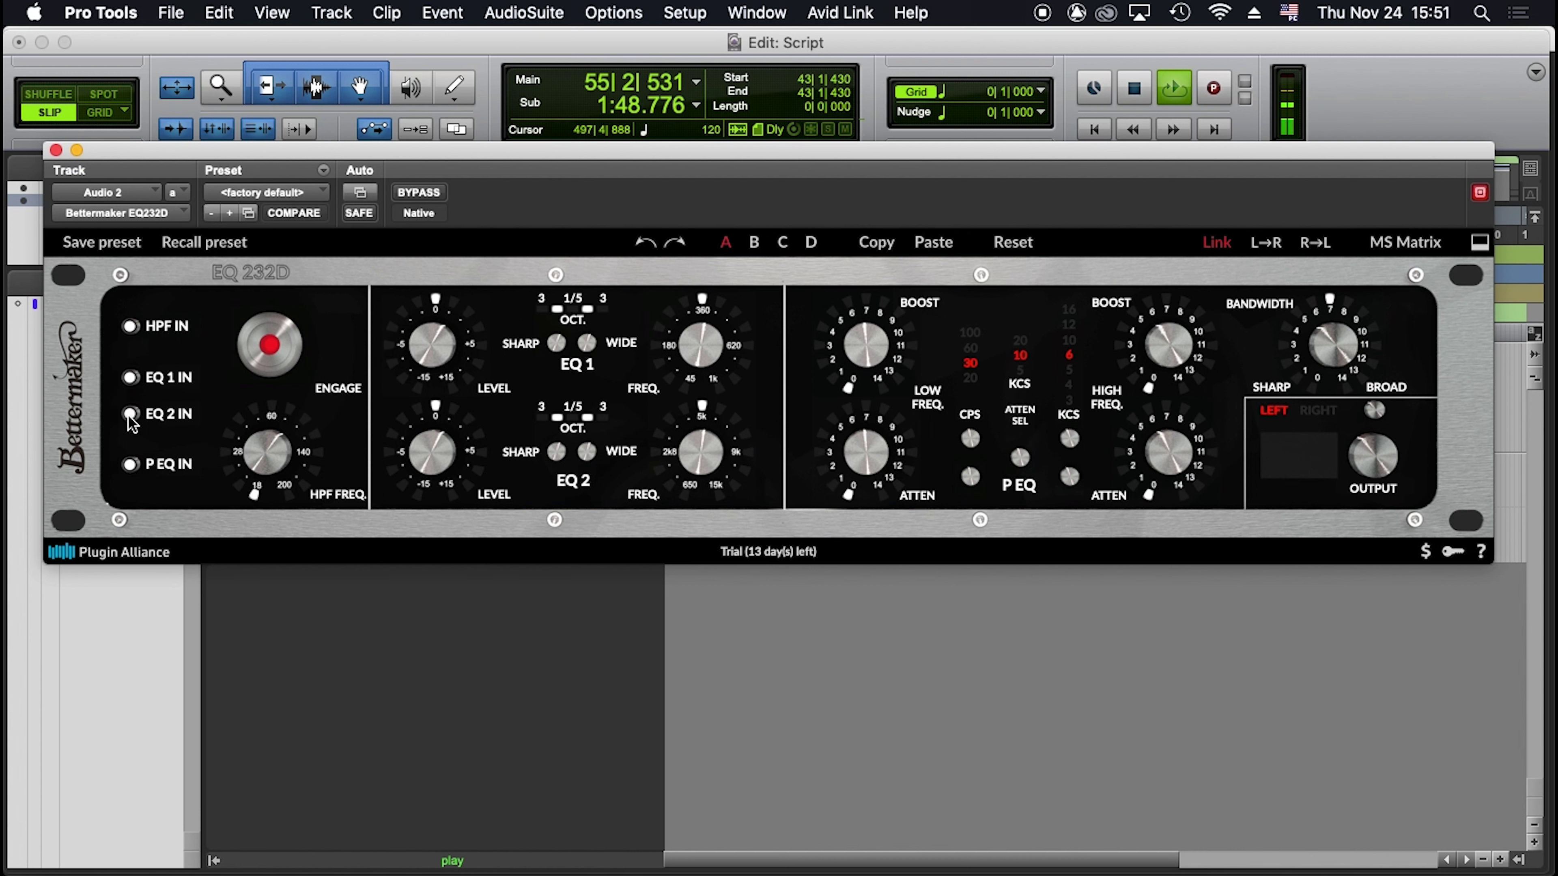
left_click(130, 414)
left_click(131, 464)
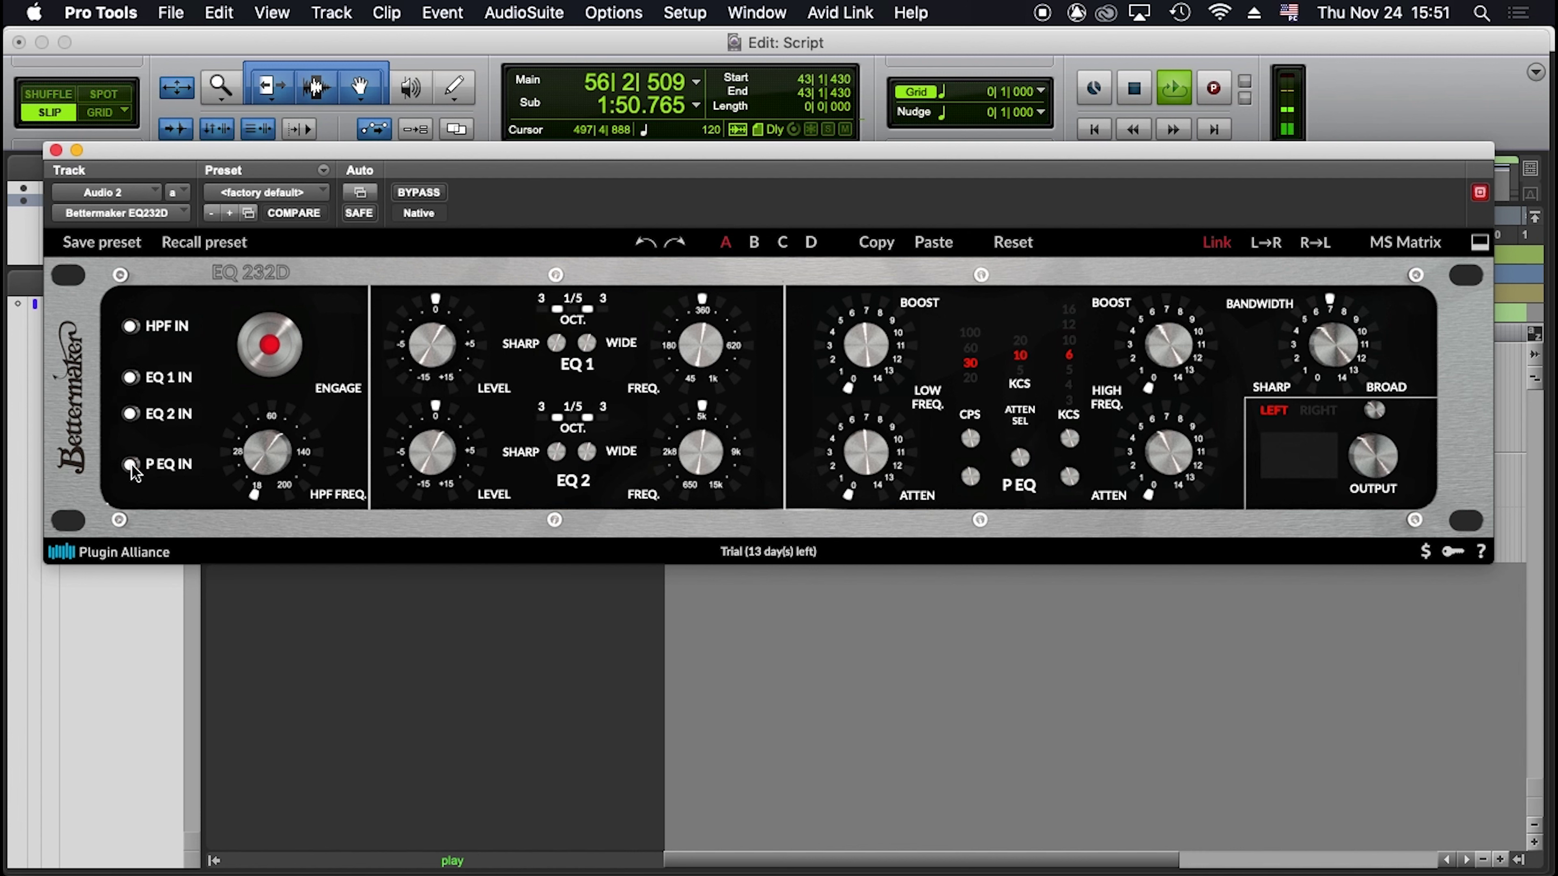
left_click(130, 464)
left_click(271, 347)
left_click(272, 347)
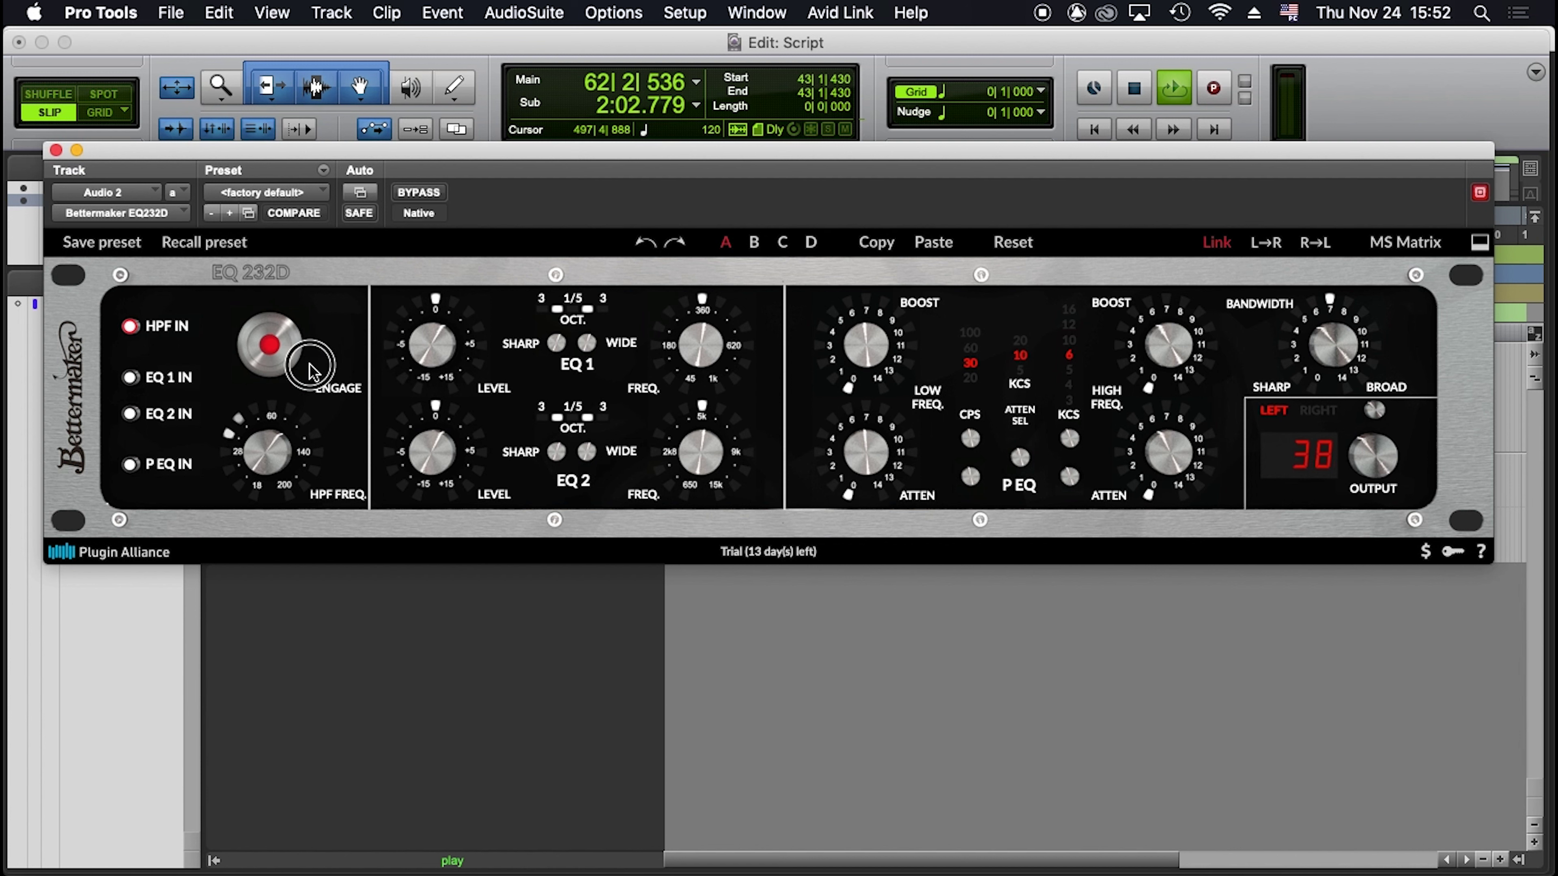
left_click(253, 479)
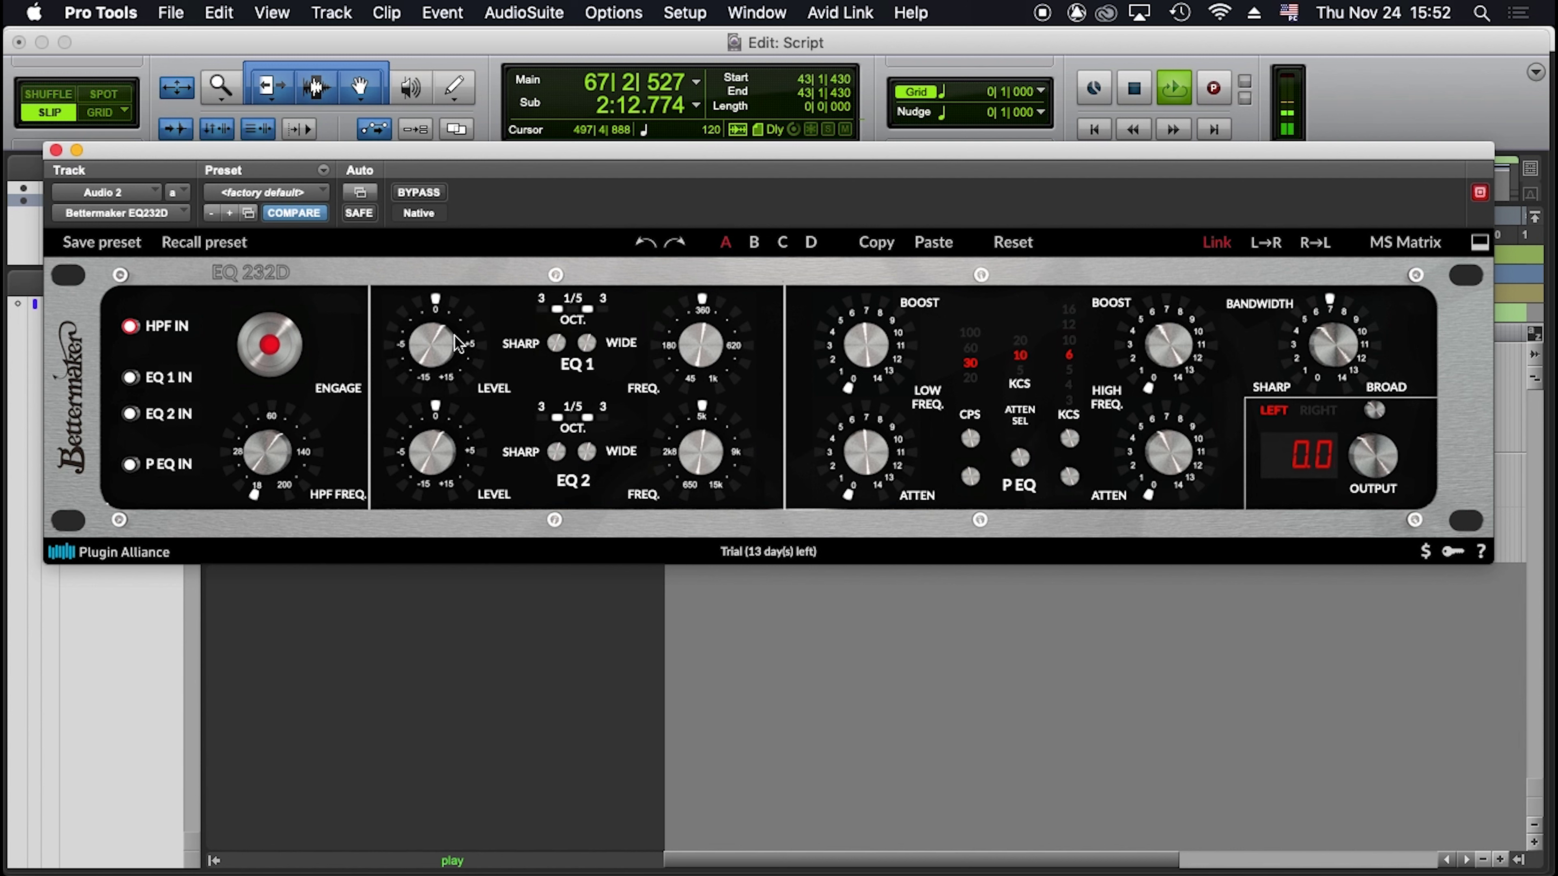
Step: Turn EQ 1's SHARP/WIDE knob fully to WIDE (3 OCT), engaging EQ 1 IN
mouse_move(688, 343)
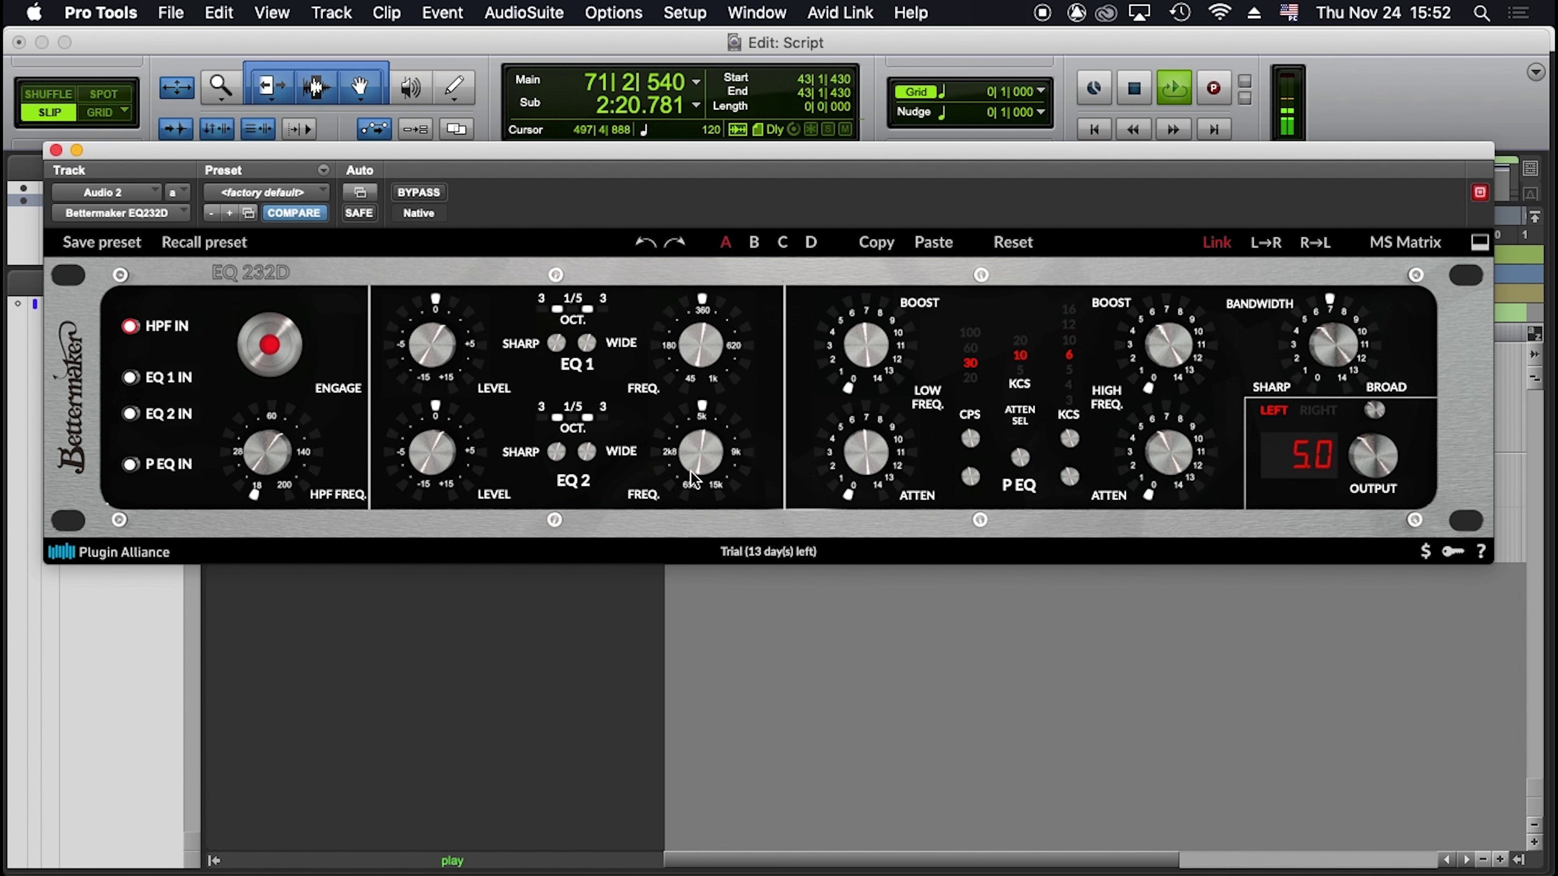
mouse_move(678, 504)
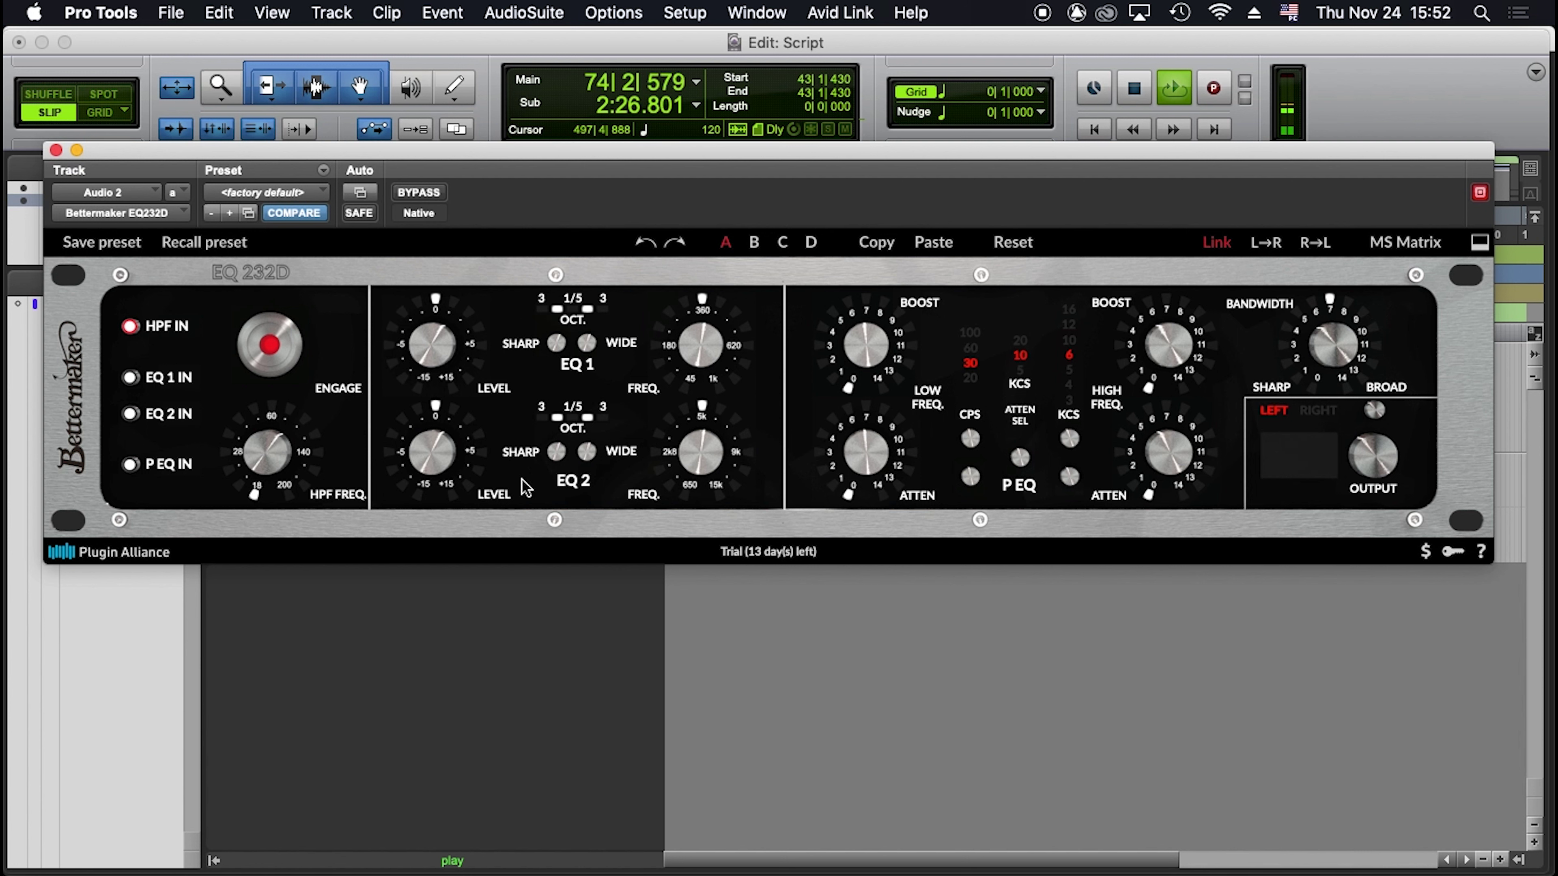
mouse_move(493, 471)
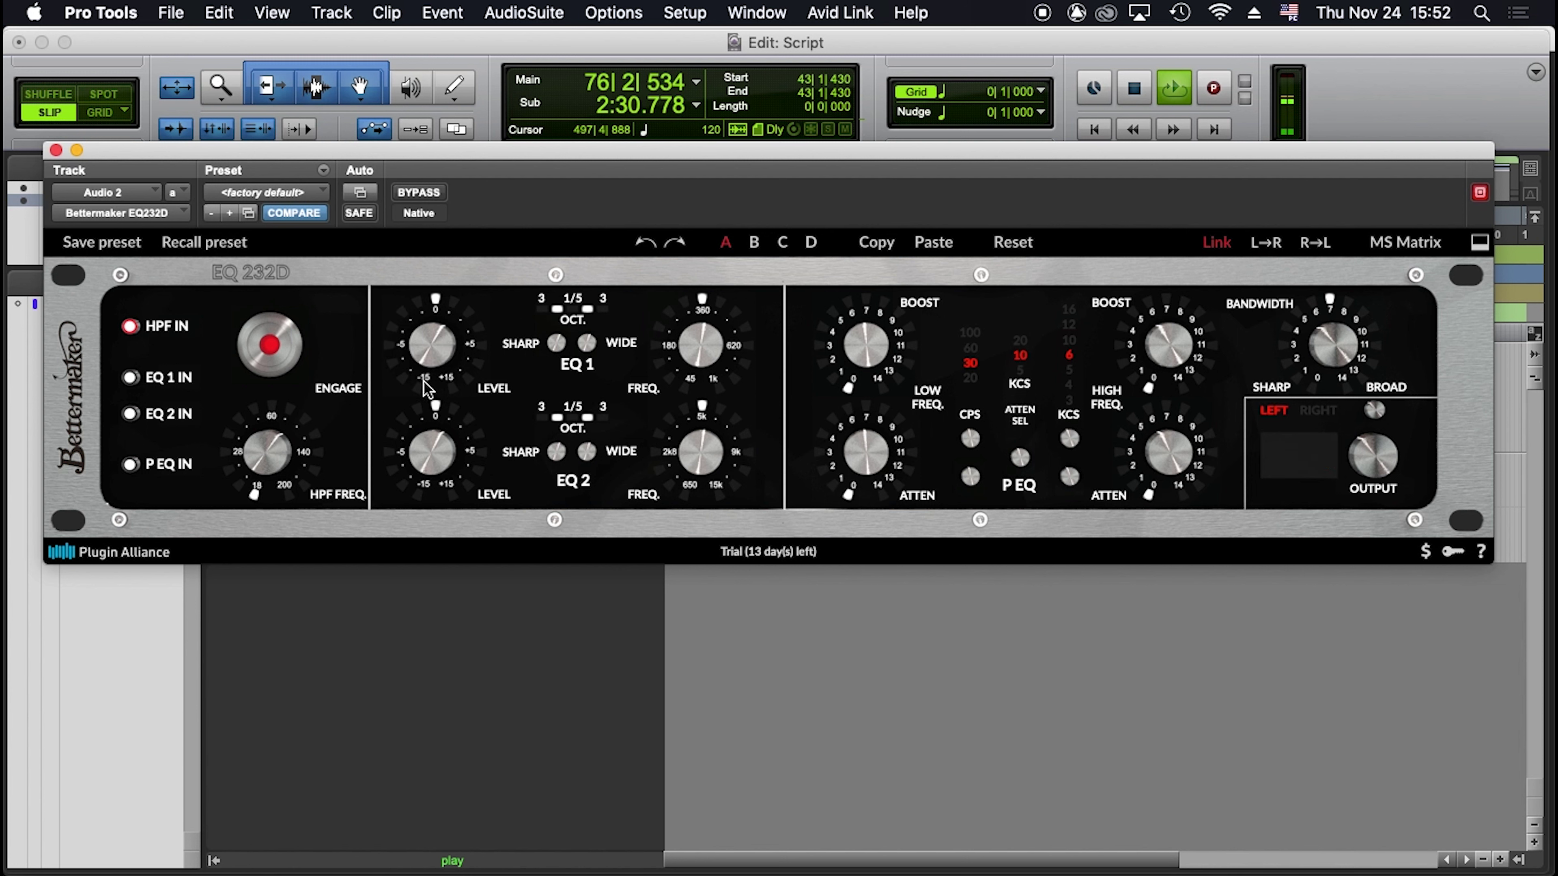
left_click_drag(558, 345, 563, 355)
scroll(593, 352, "up", 8)
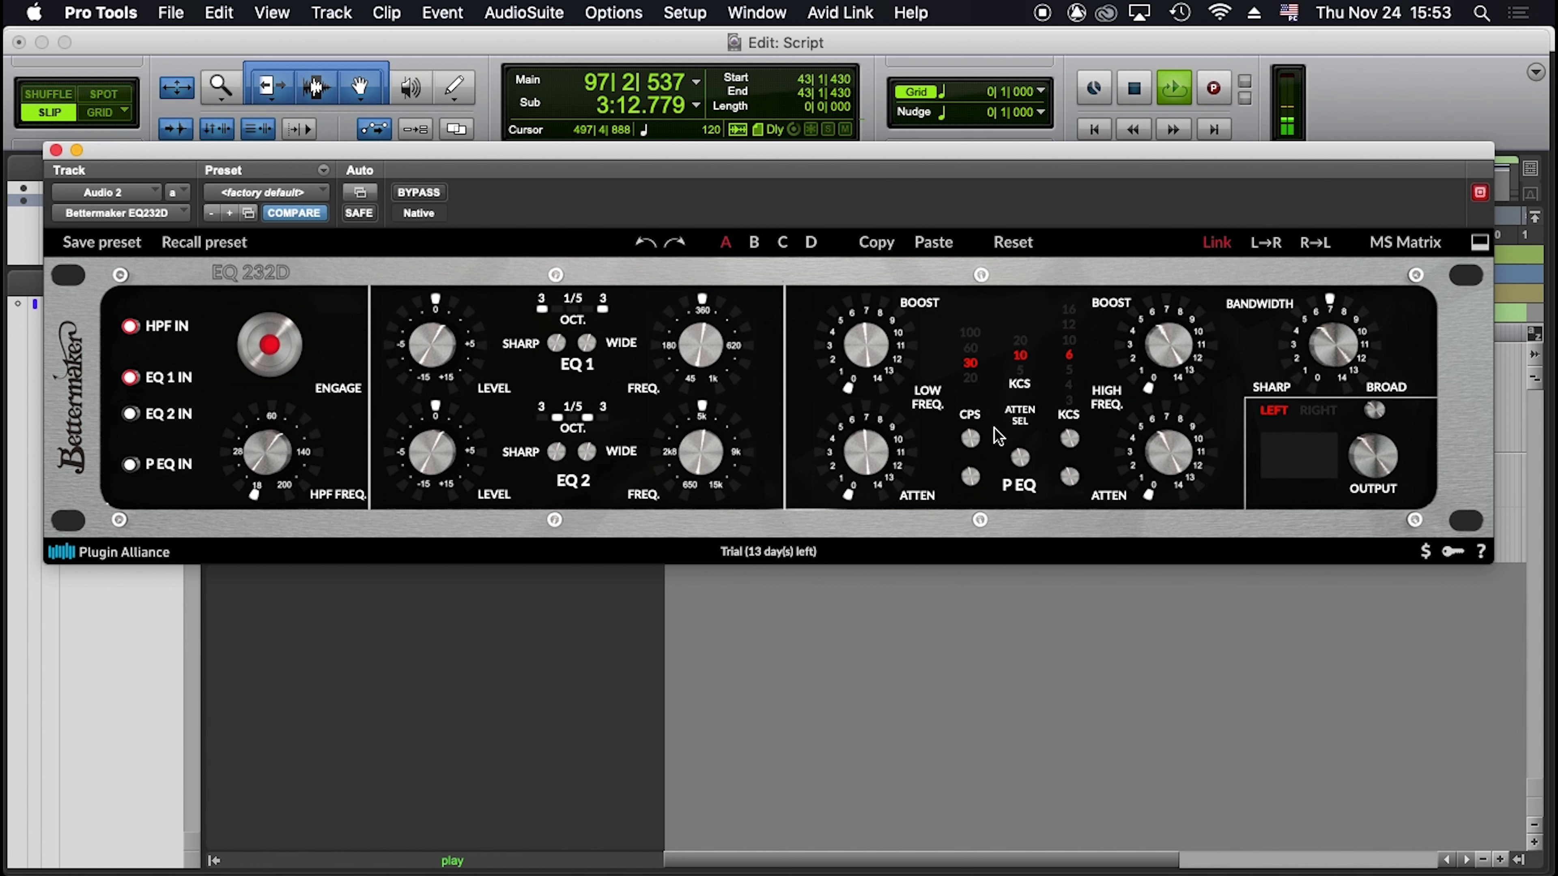
Step: Step the P EQ low-frequency CPS selector through its values, ending on 100 Hz
left_click(969, 477)
left_click(969, 478)
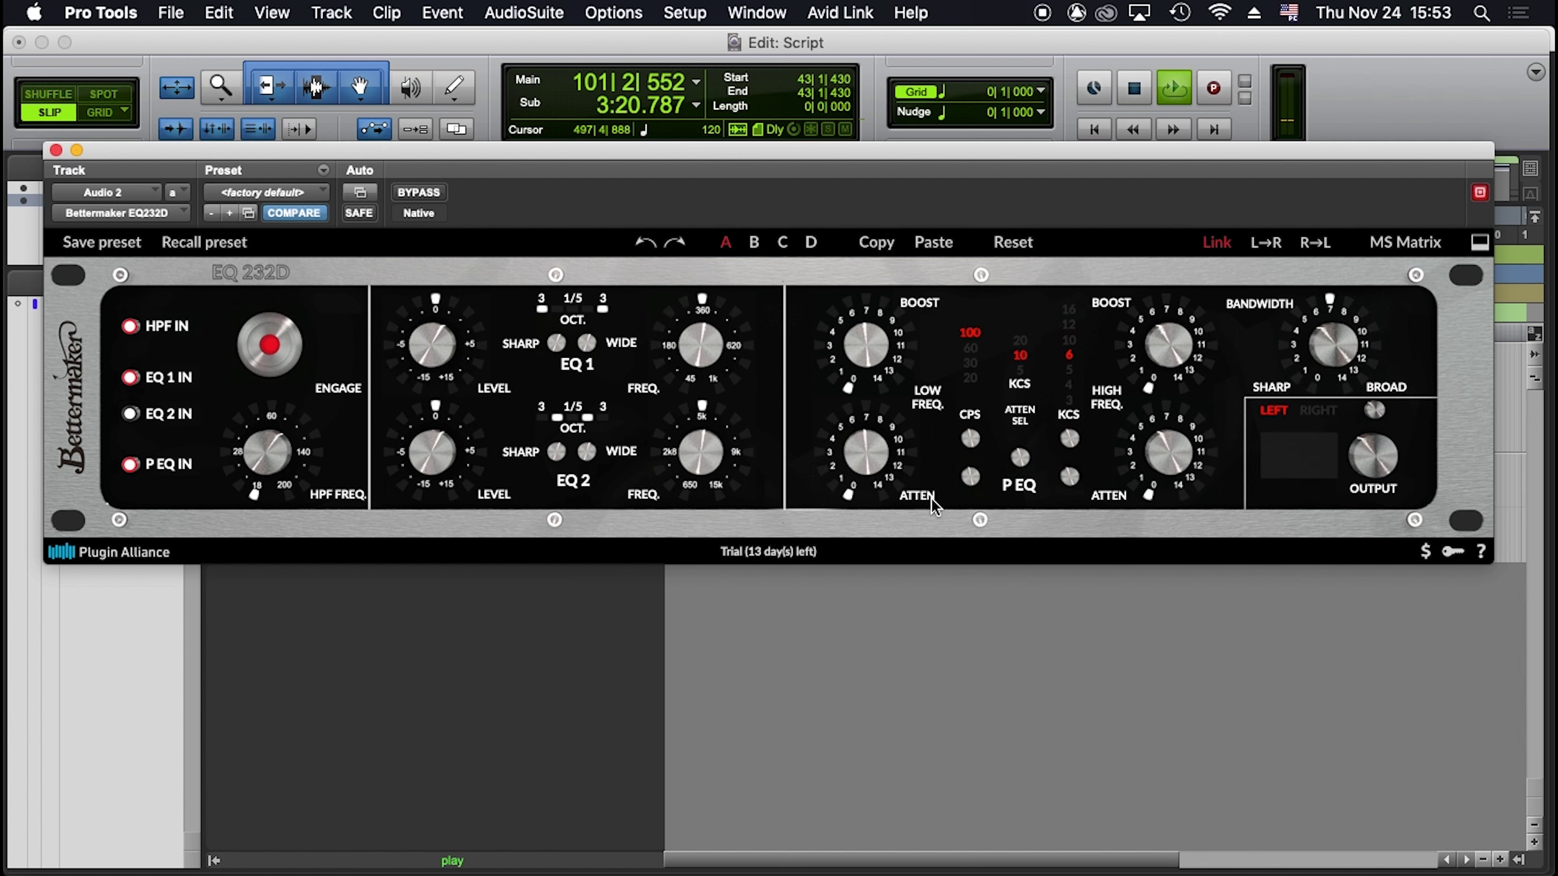
left_click(970, 479)
left_click(970, 479)
left_click(972, 437)
left_click(971, 439)
left_click(972, 439)
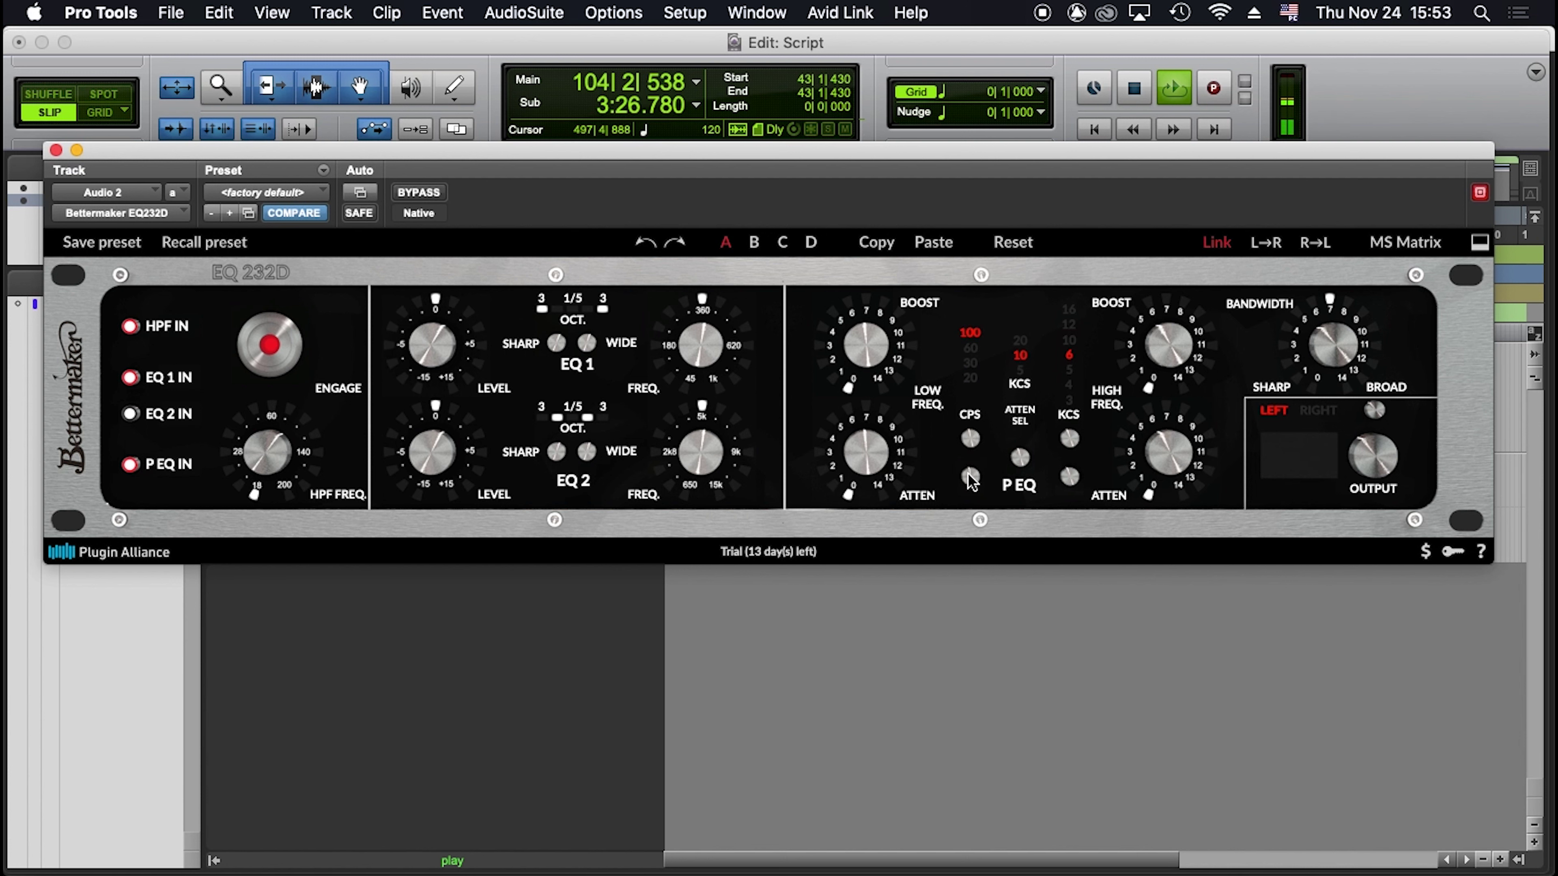
left_click(970, 478)
left_click(971, 477)
left_click(971, 477)
left_click(973, 442)
left_click(974, 442)
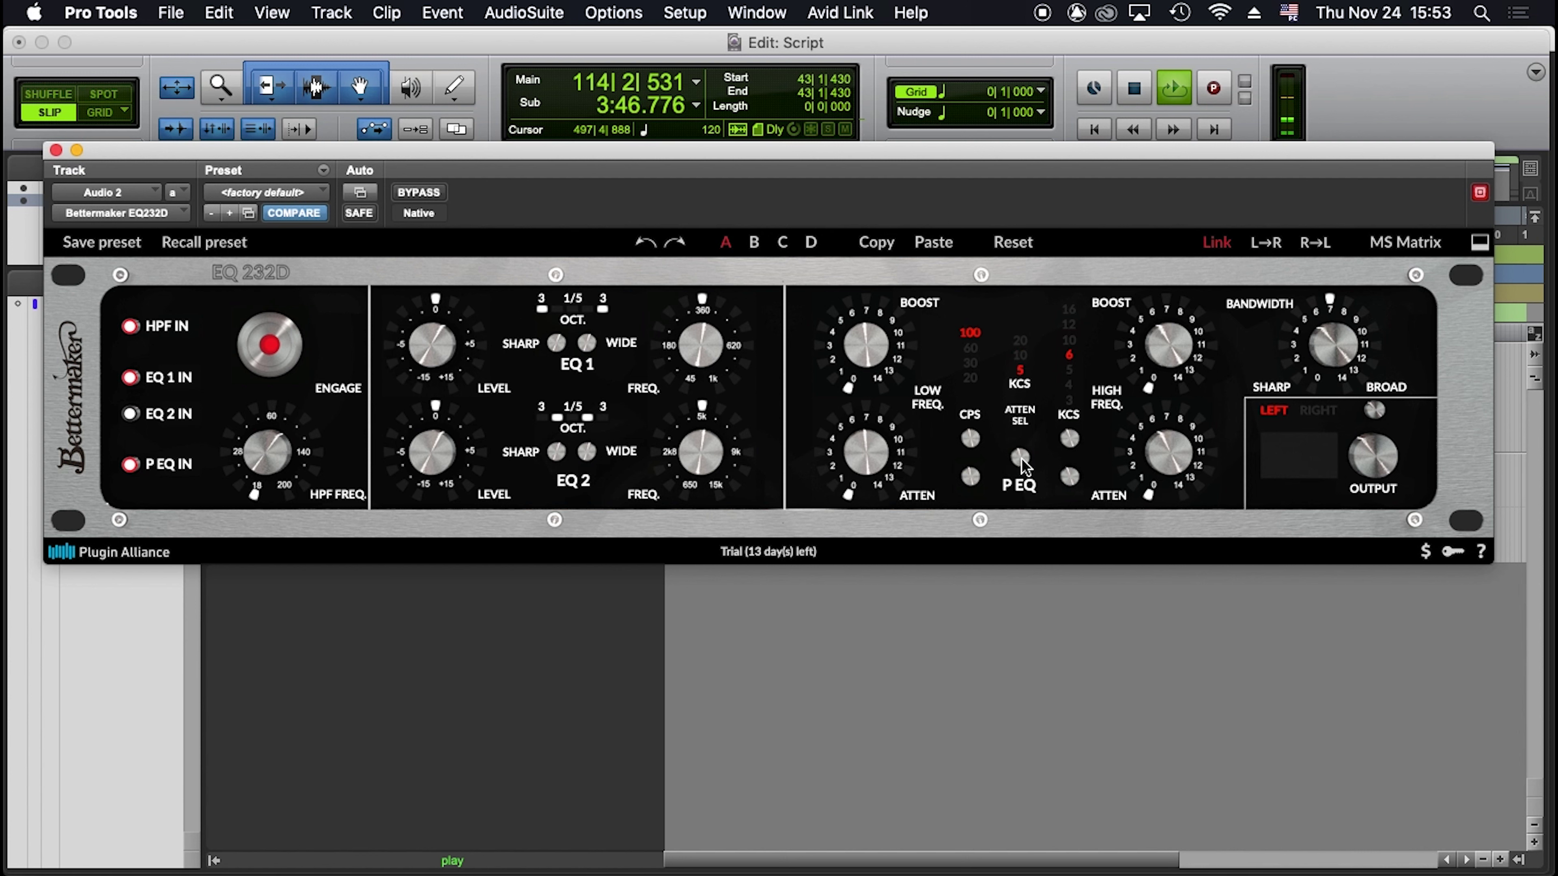
Step: Set ATTEN SEL to 20, the high KCS selector to 3, and BANDWIDTH to about 9
scroll(1021, 459, "up", 1)
scroll(1021, 458, "down", 2)
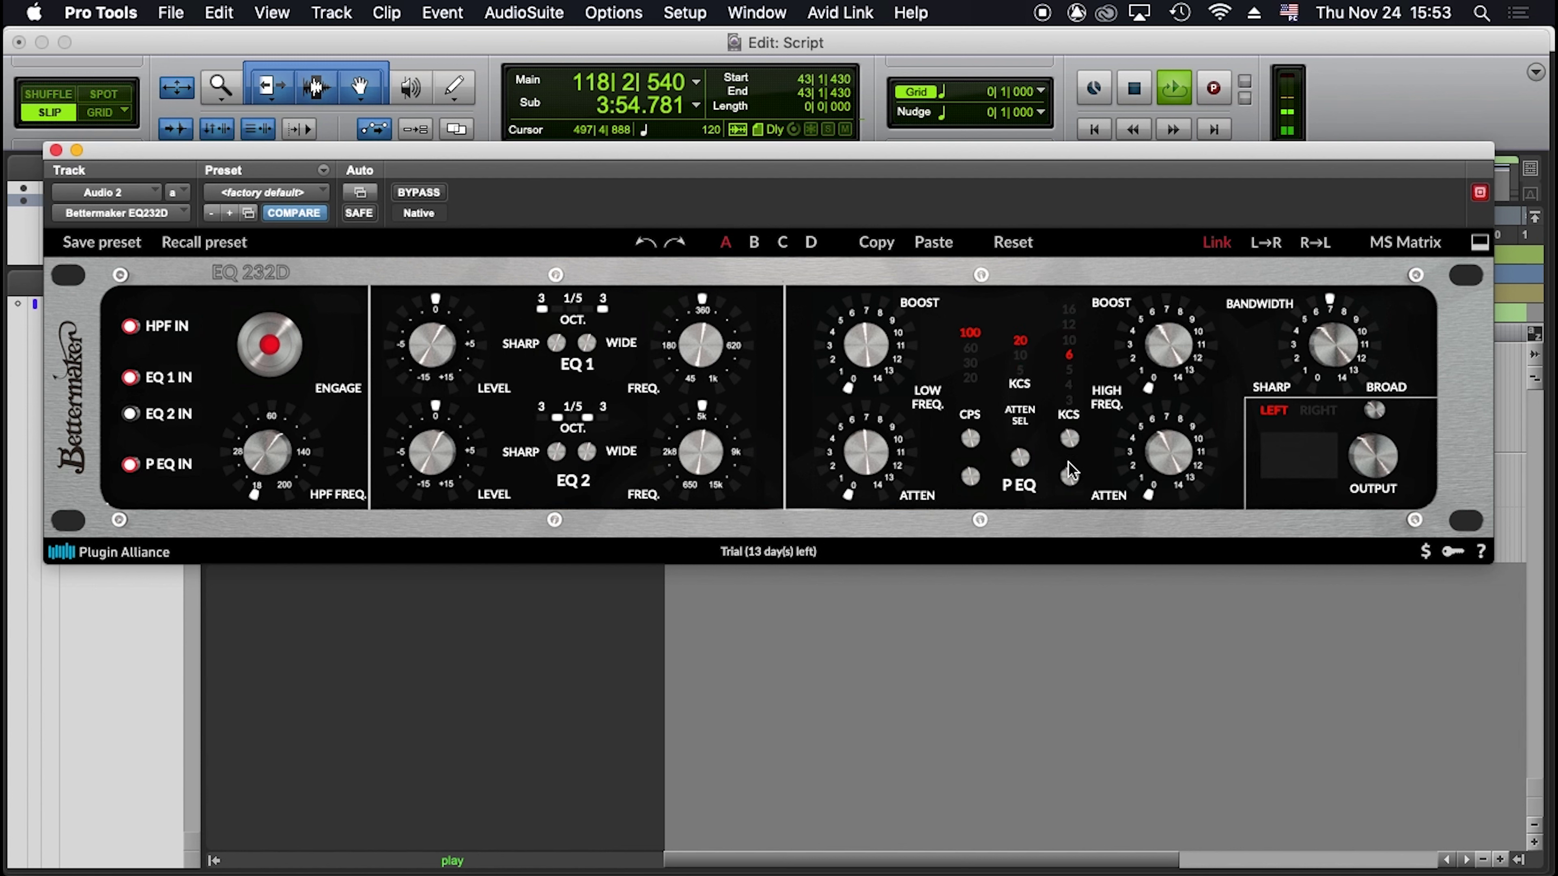
scroll(1071, 448, "up", 3)
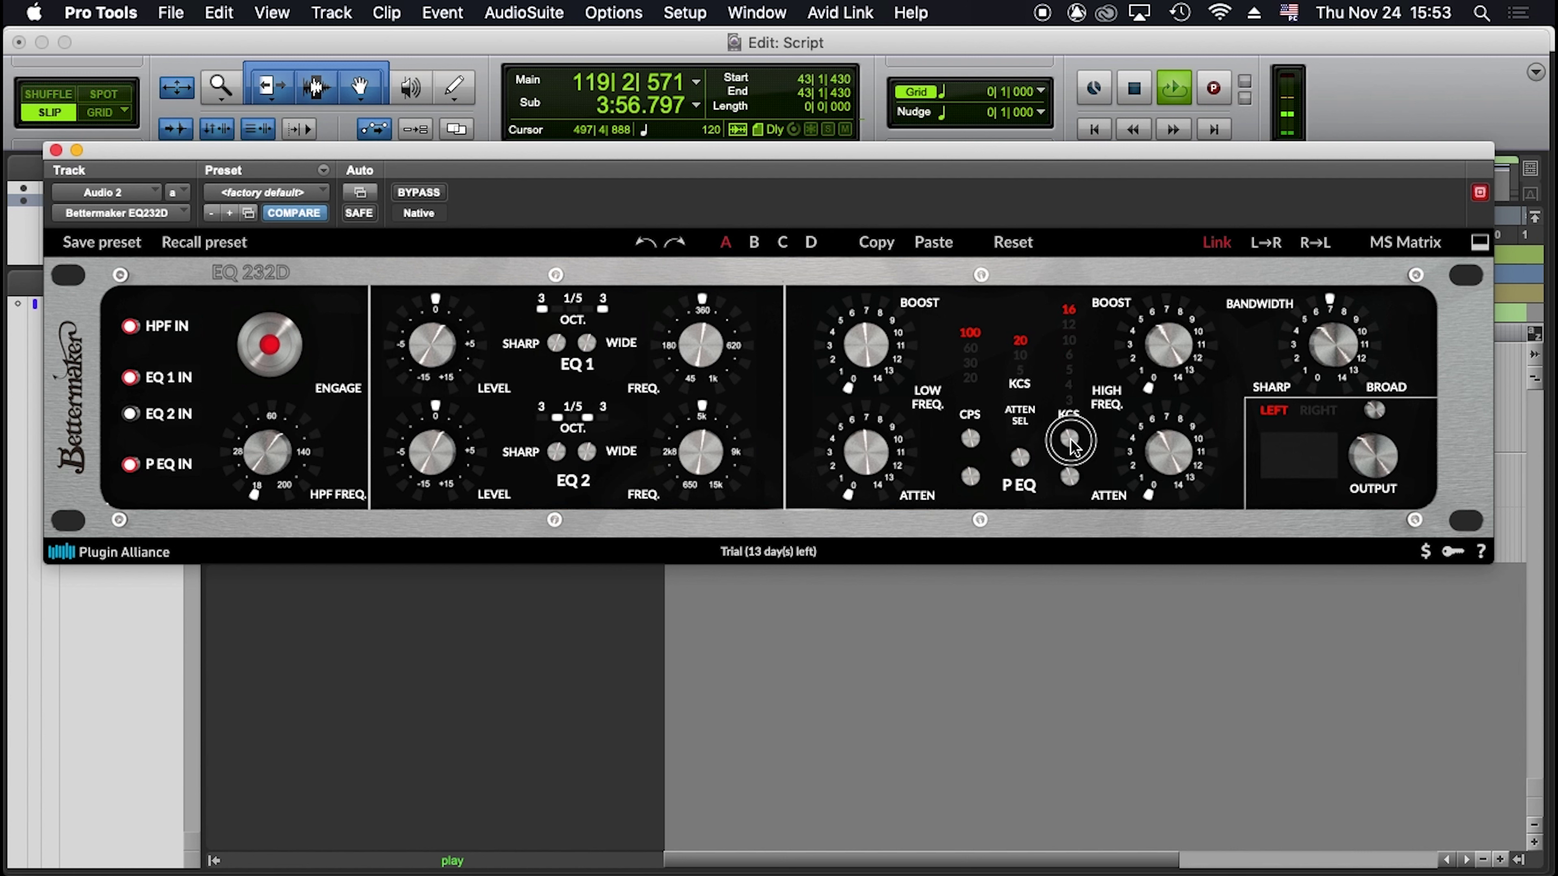
left_click_drag(1070, 477, 1074, 483)
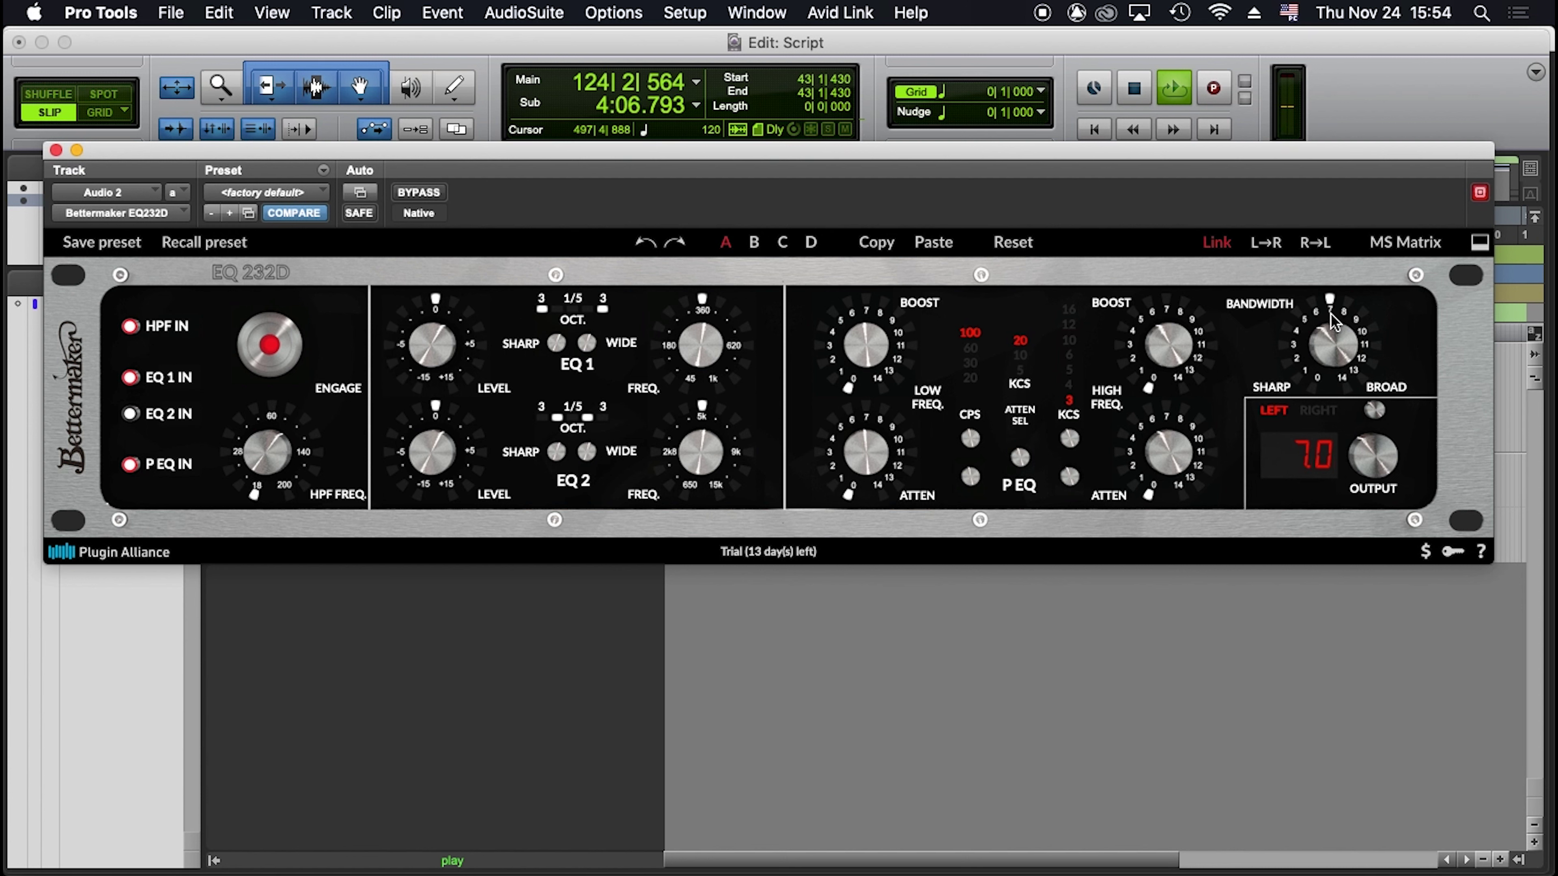
mouse_move(1336, 326)
left_mouse_down()
mouse_move(1349, 279)
mouse_move(1392, 295)
mouse_move(1331, 344)
mouse_move(1330, 298)
mouse_move(1319, 339)
left_mouse_up()
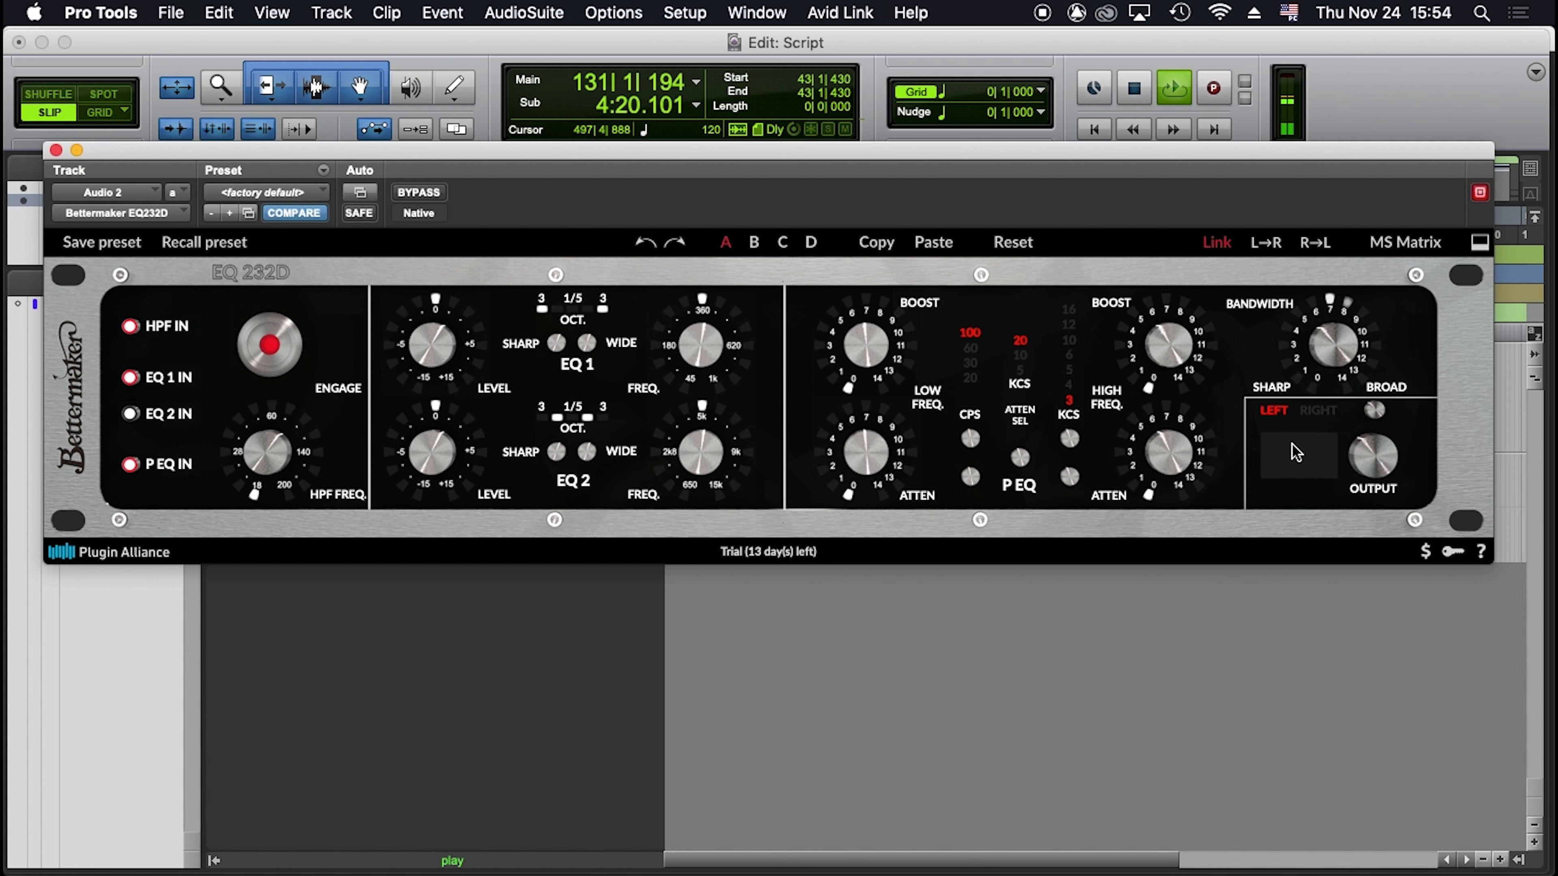
Step: Raise the high FREQ ATTEN knob to about 1.3 and the high FREQ BOOST slightly
left_click_drag(1165, 460, 1153, 435)
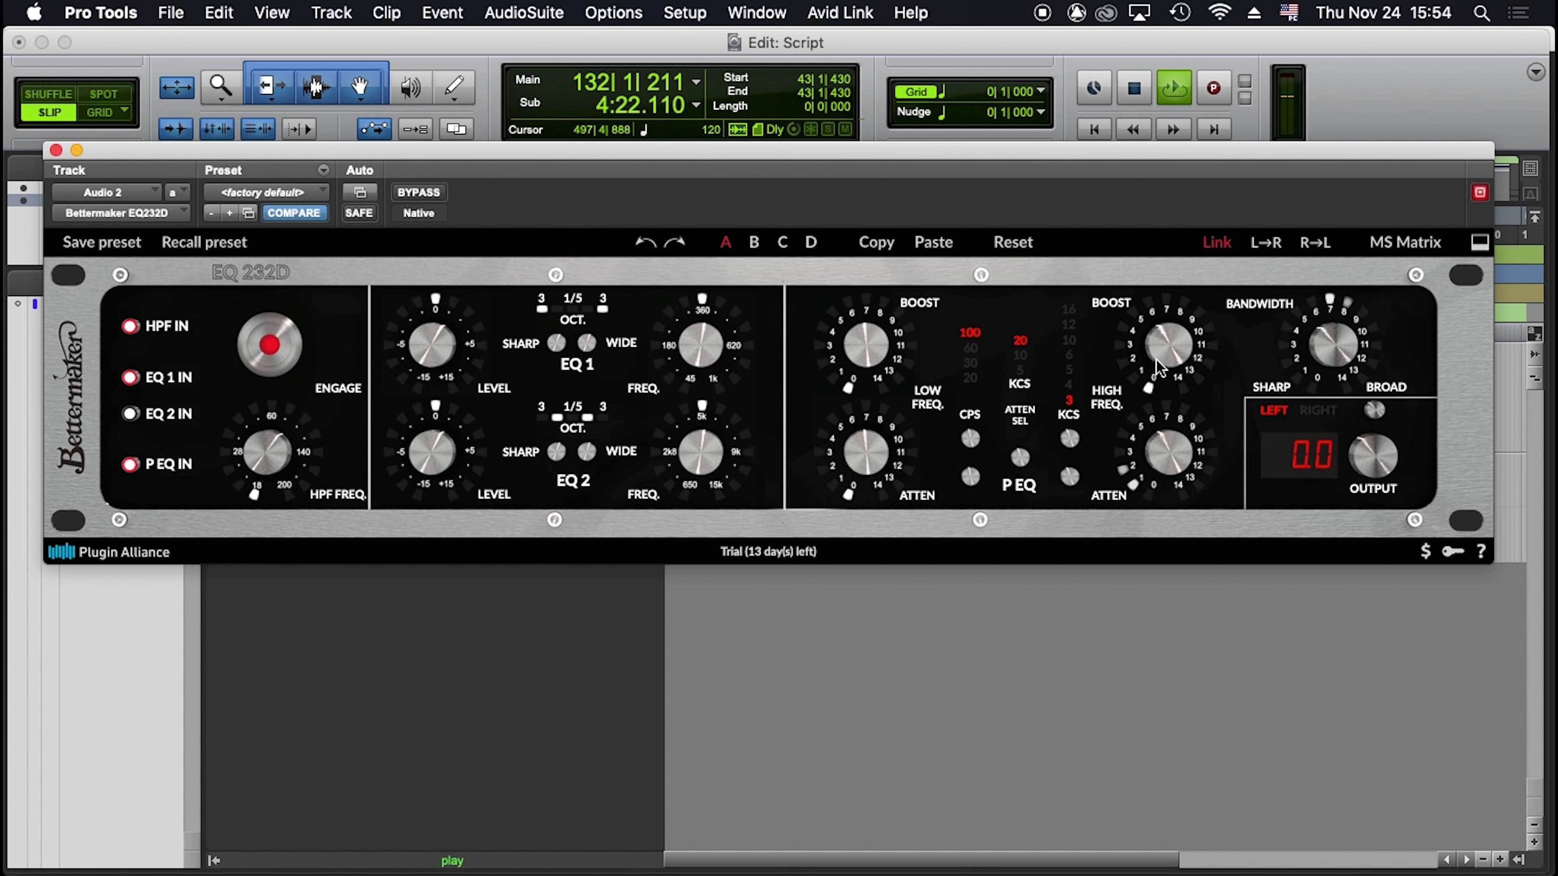
left_click_drag(1156, 367, 1166, 341)
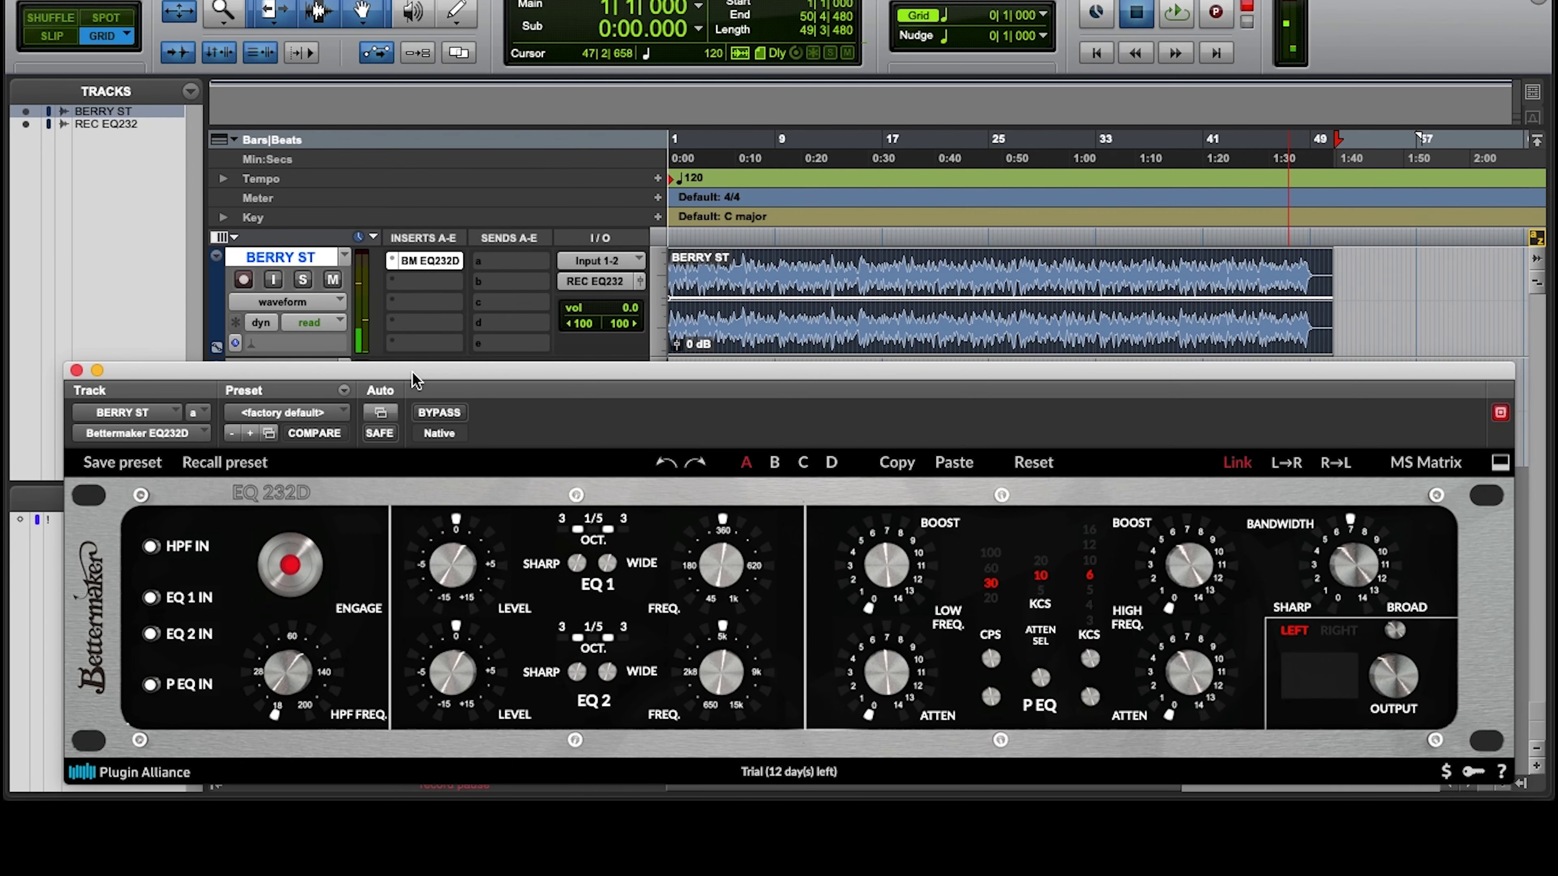
Step: Start BERRY ST playback and raise the HPF cutoff to about 44 Hz, engaging HPF IN
key("space")
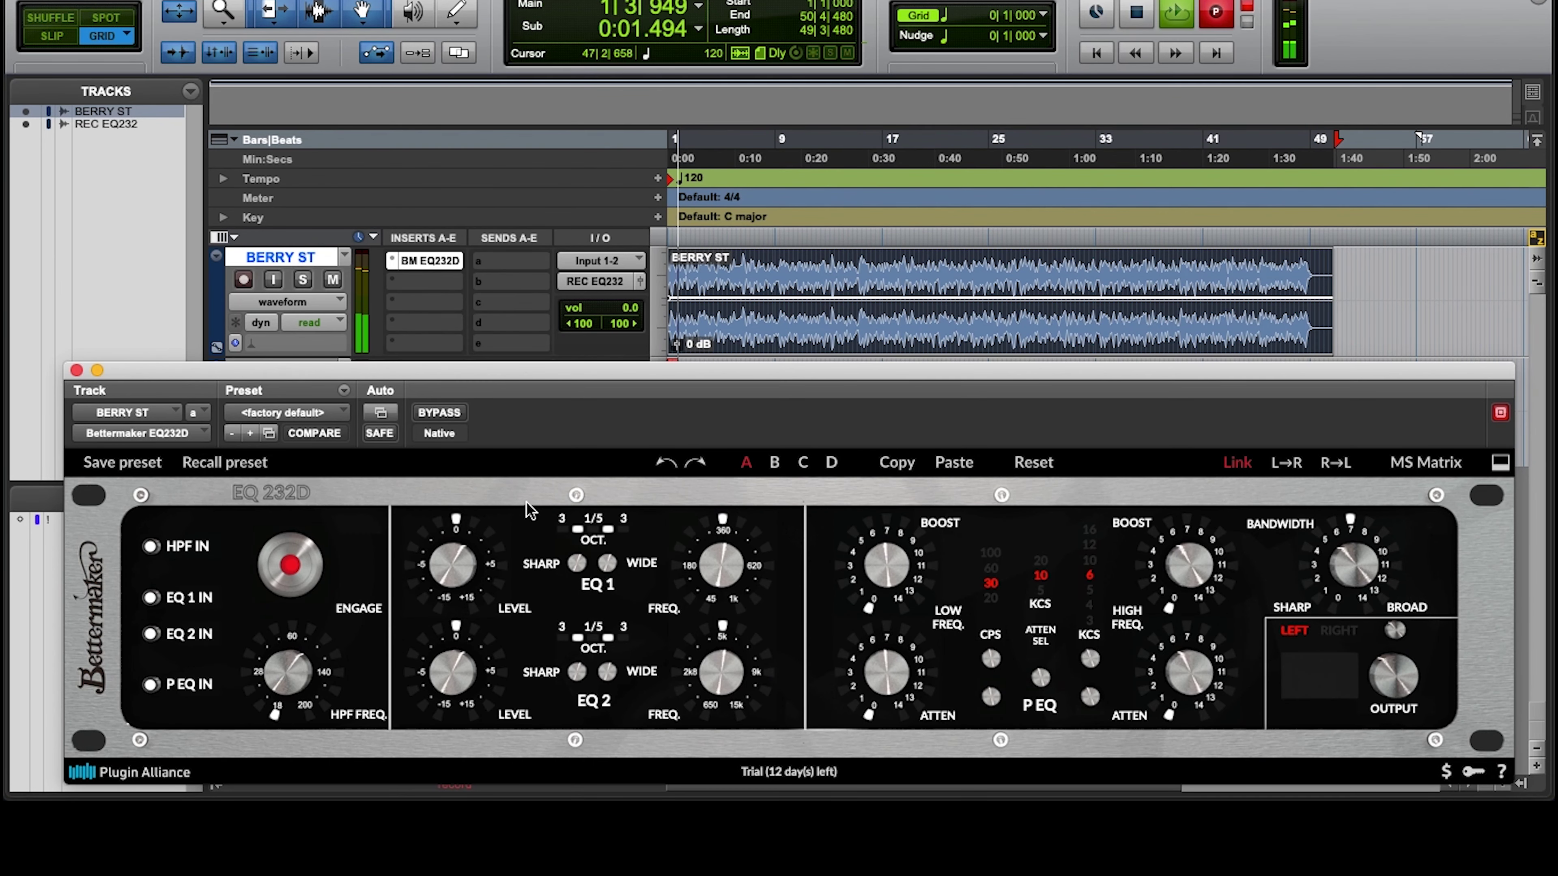
left_click_drag(288, 669, 265, 573)
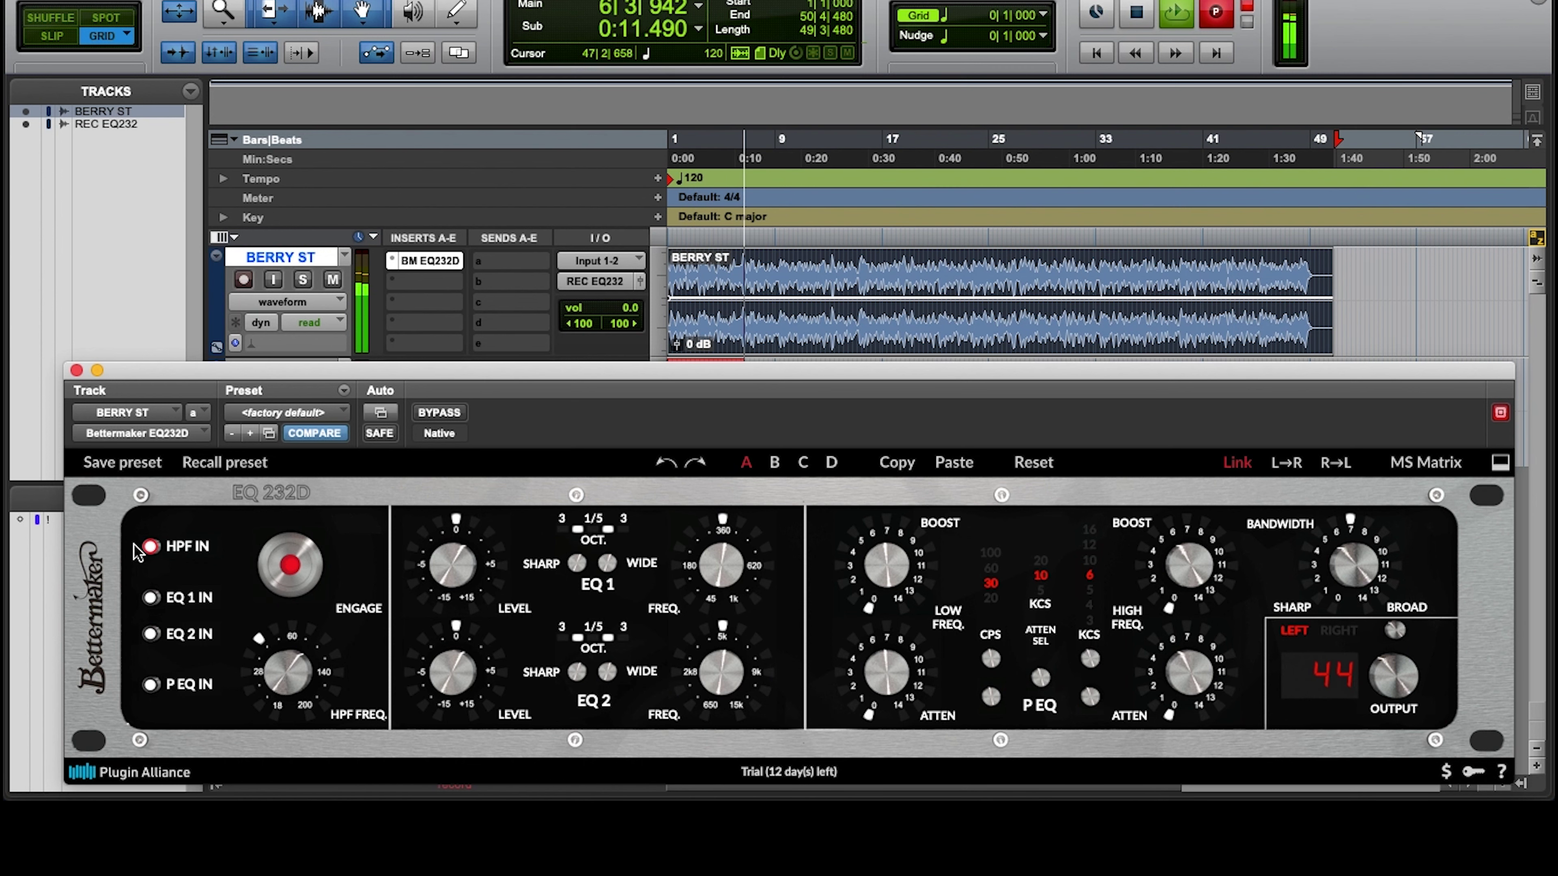
left_click(150, 546)
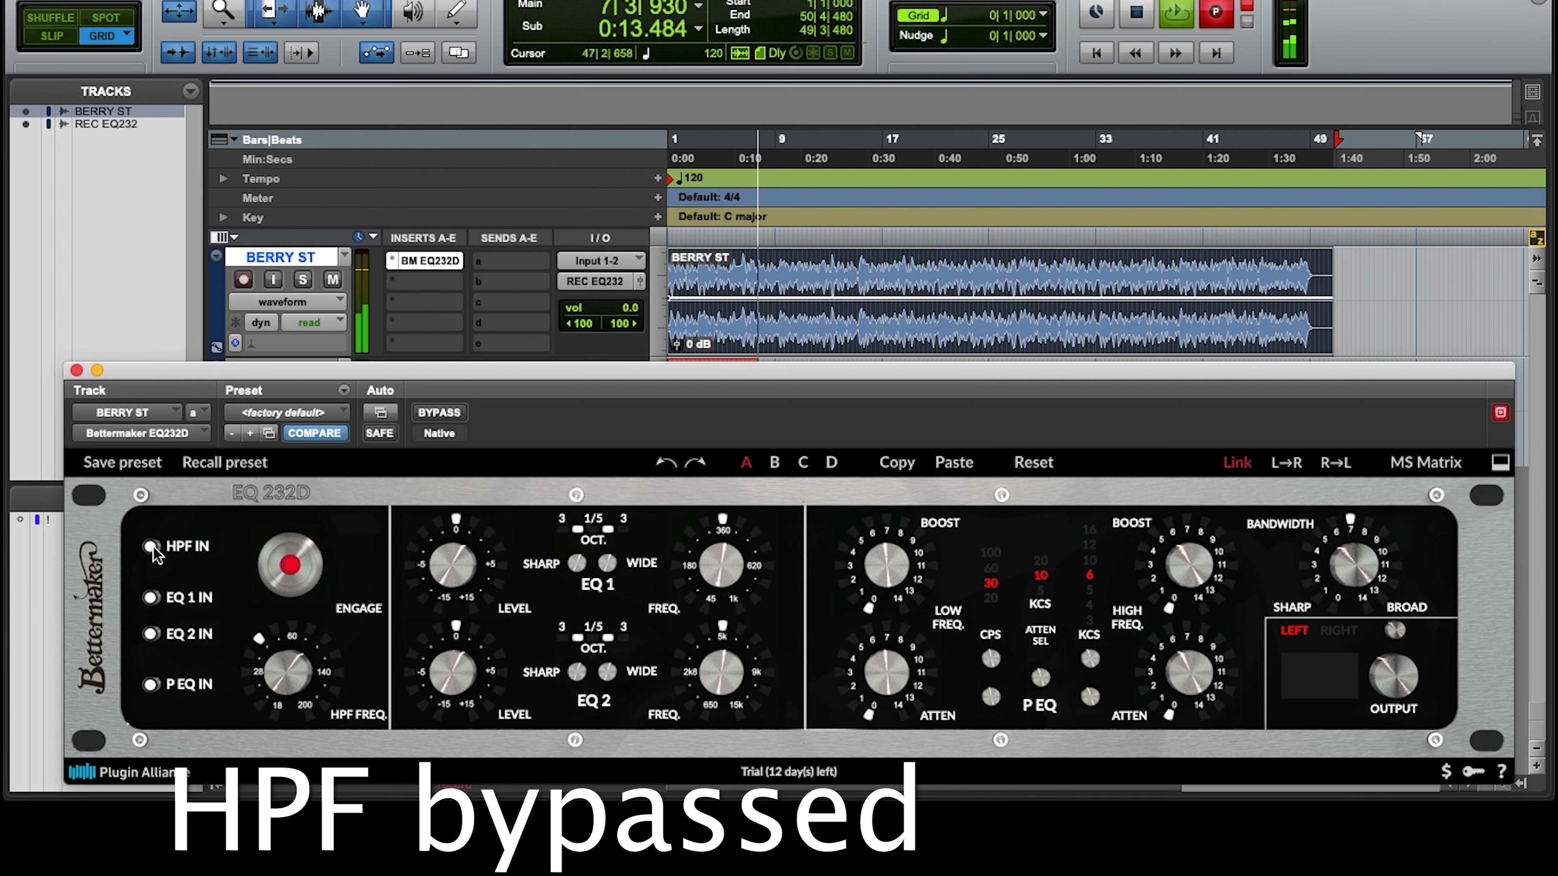
left_click(151, 546)
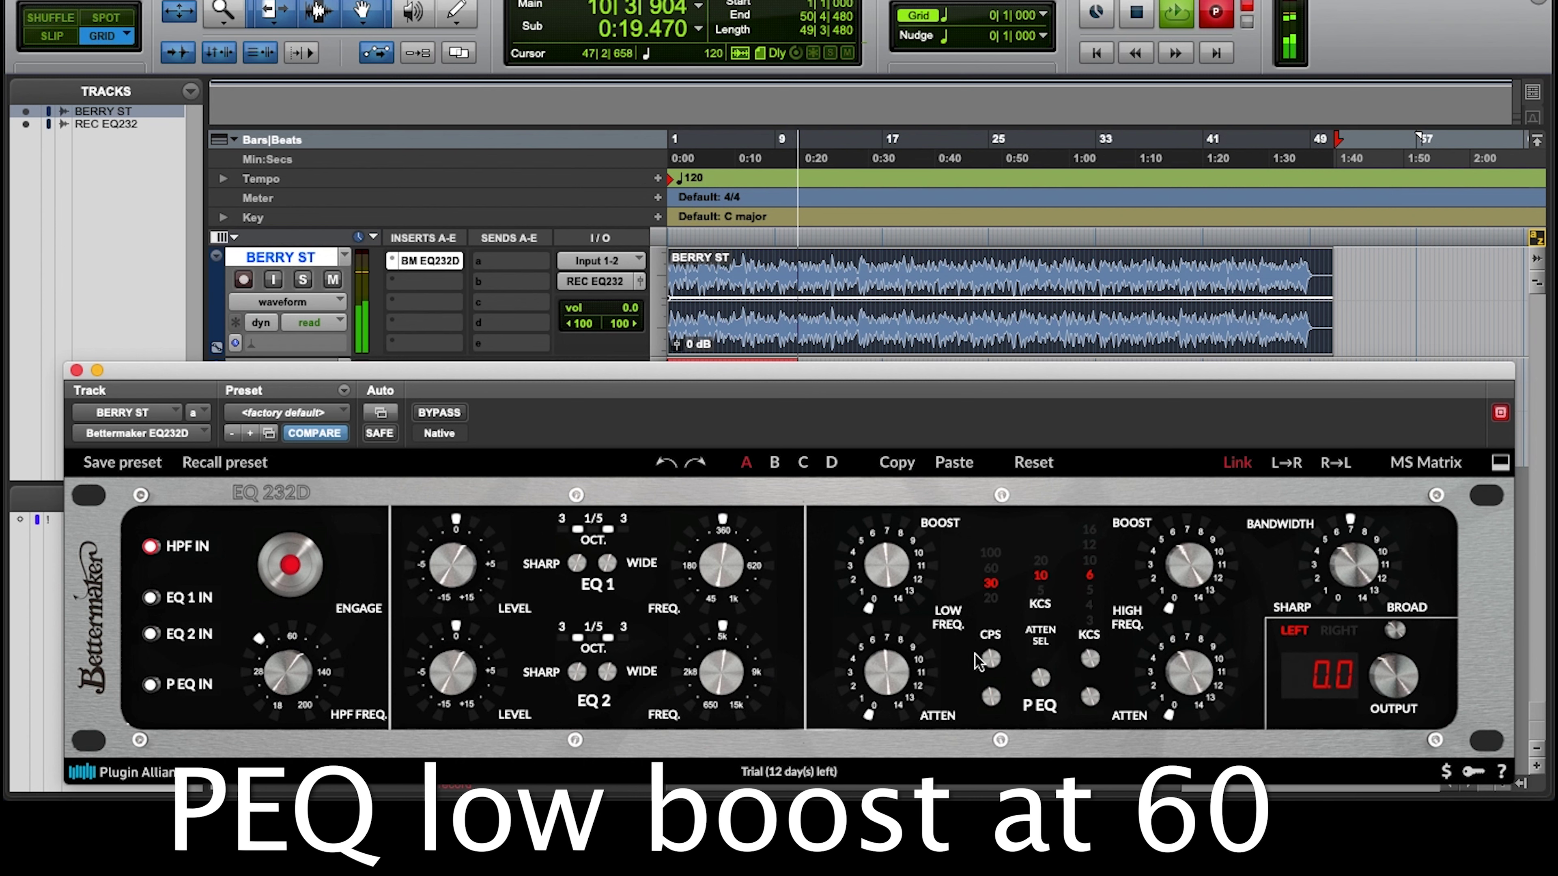
Step: Set the P EQ to 60 Hz with about 4–5 dB low boost and 4 dB low attenuation
left_click(990, 658)
left_click_drag(882, 586, 856, 477)
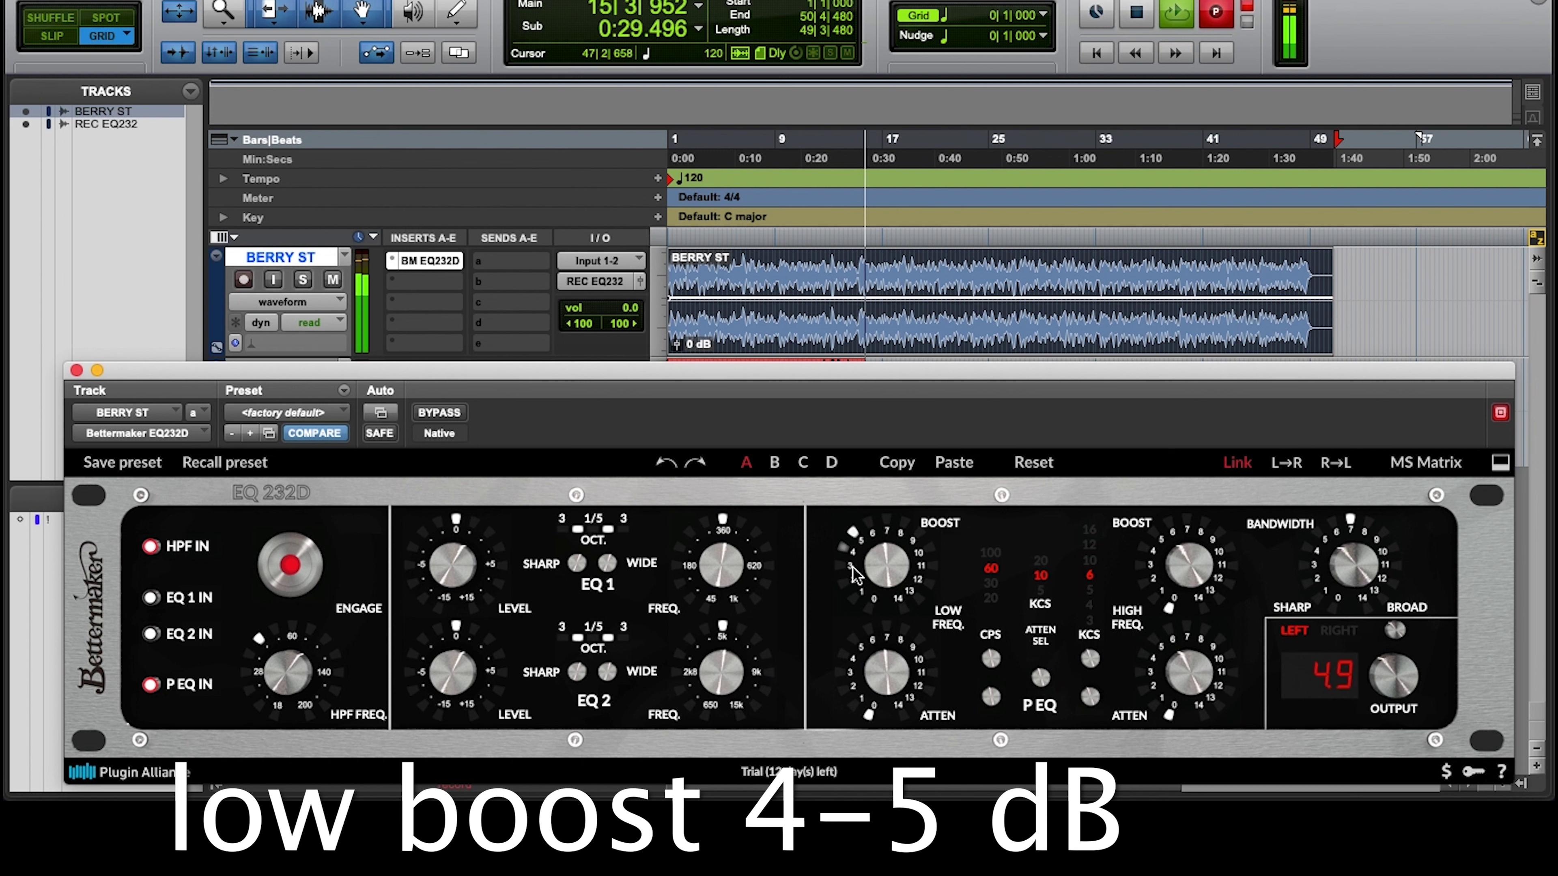
left_click_drag(859, 564, 871, 570)
left_click_drag(887, 683, 872, 551)
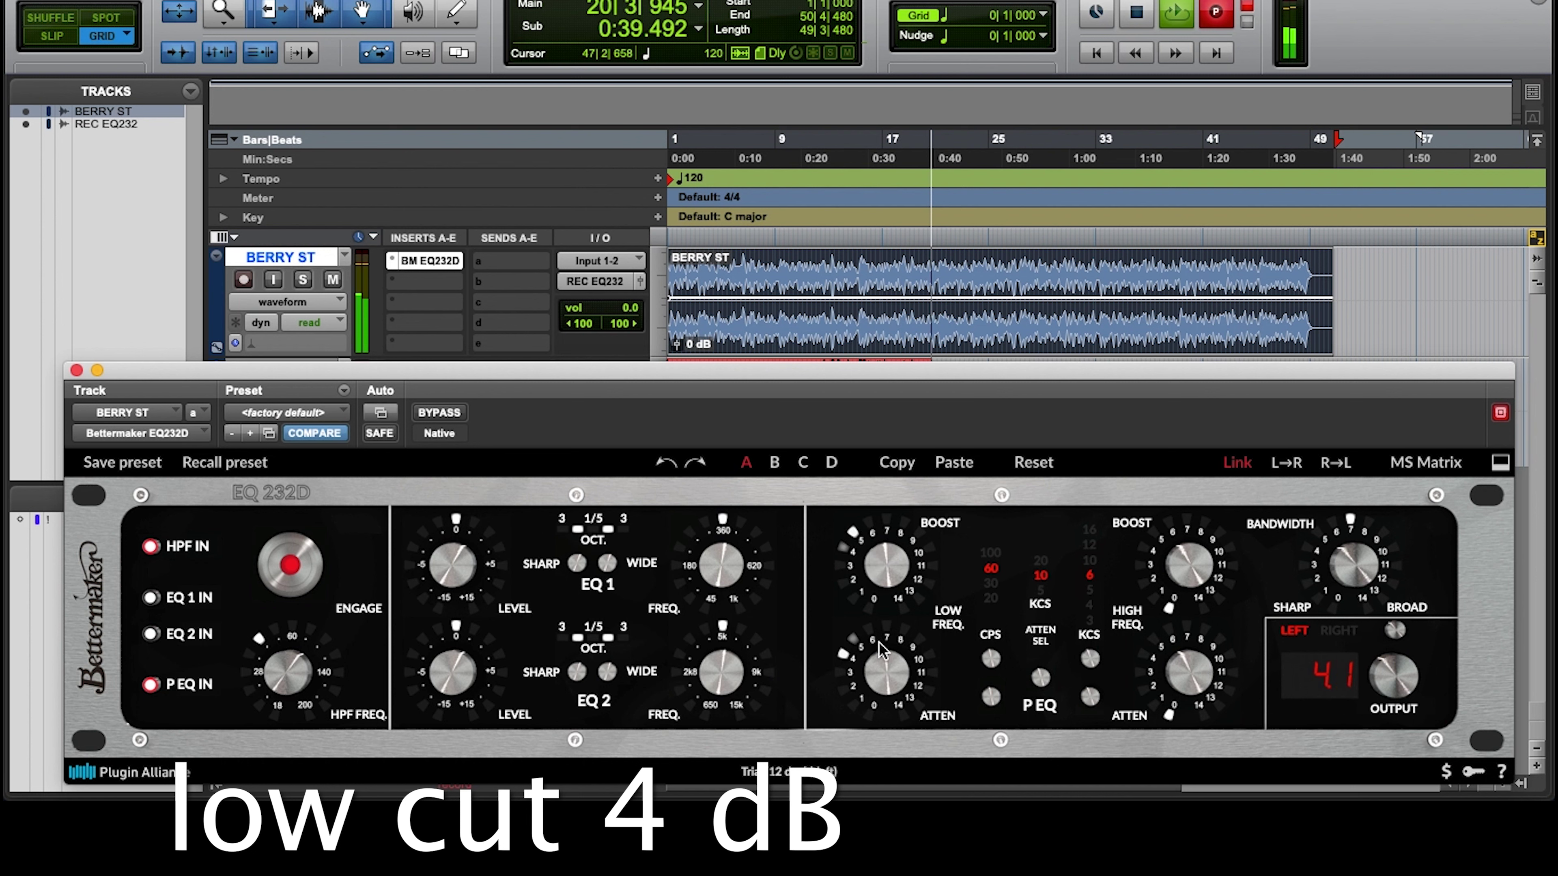
left_click_drag(883, 658, 883, 663)
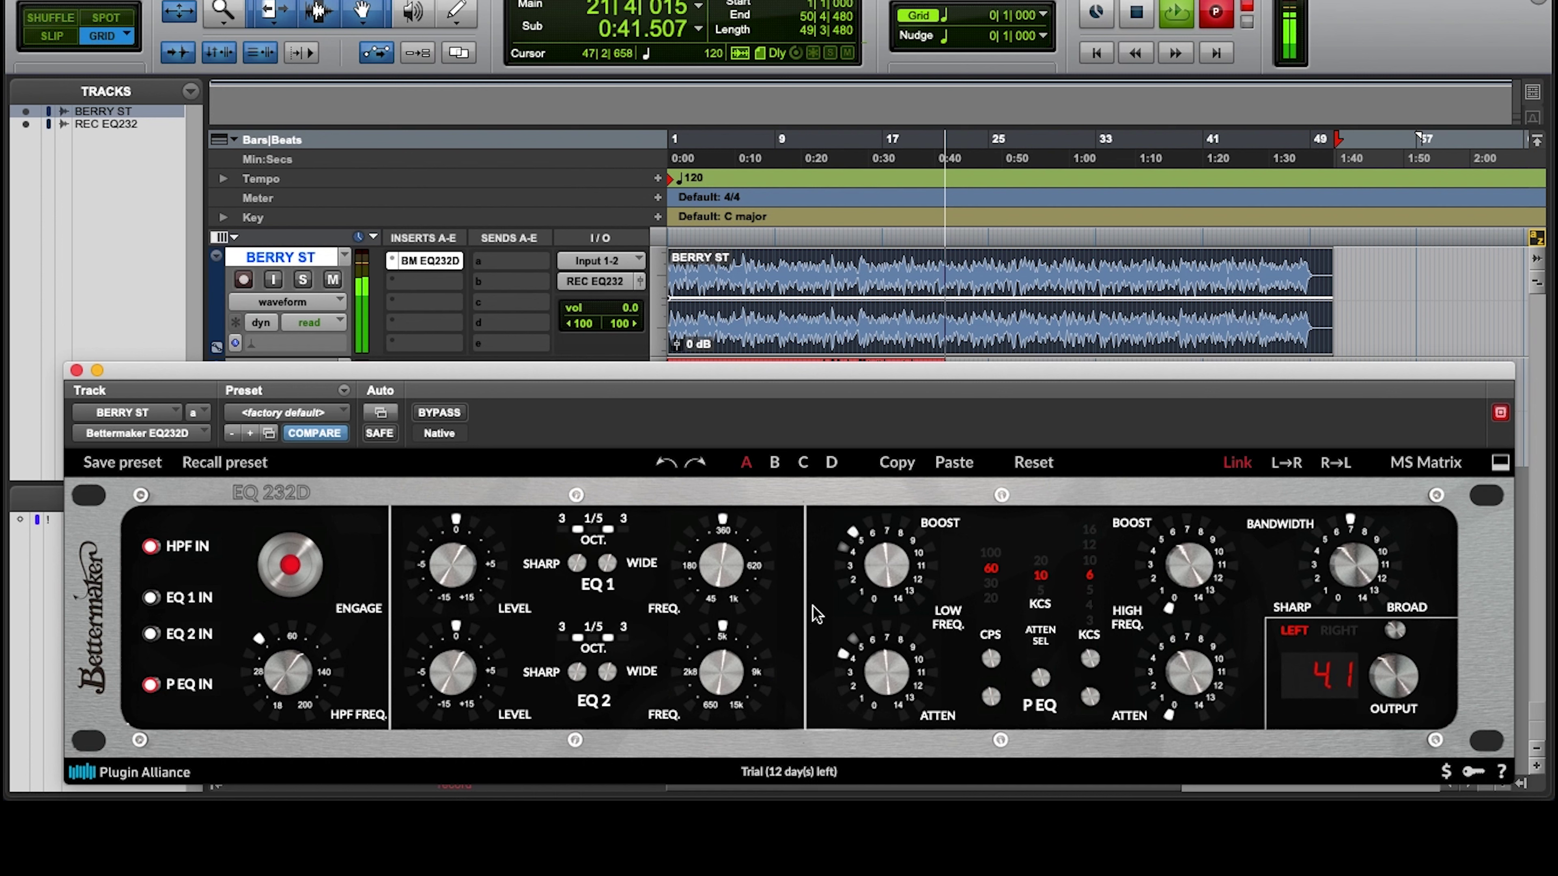
Step: Add about 4 dB of high boost, comparing with P EQ IN toggled off and on
left_click(151, 686)
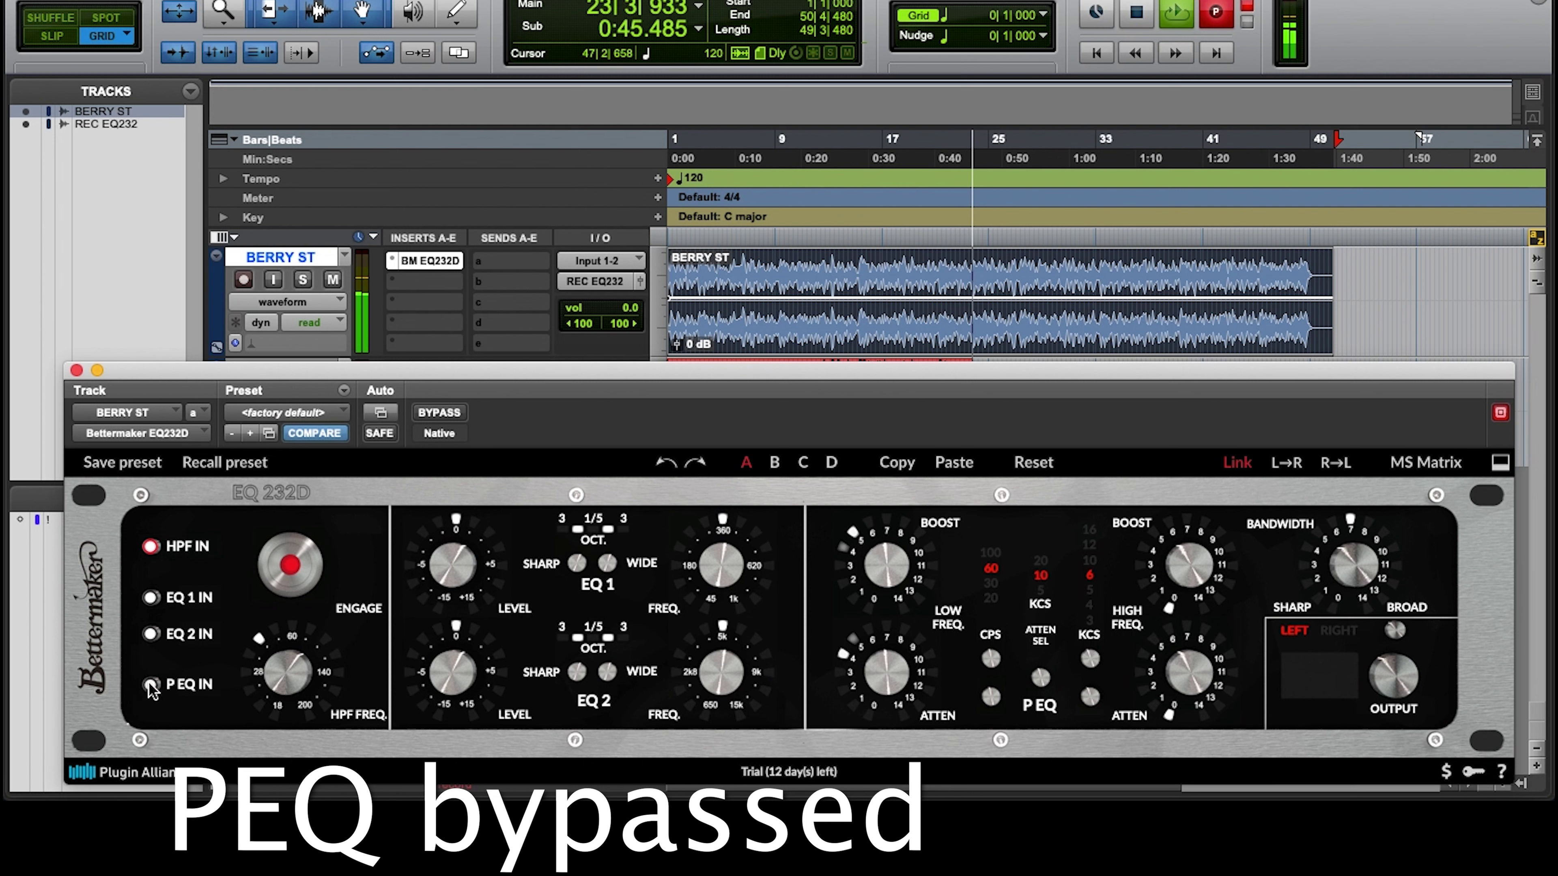
left_click(151, 685)
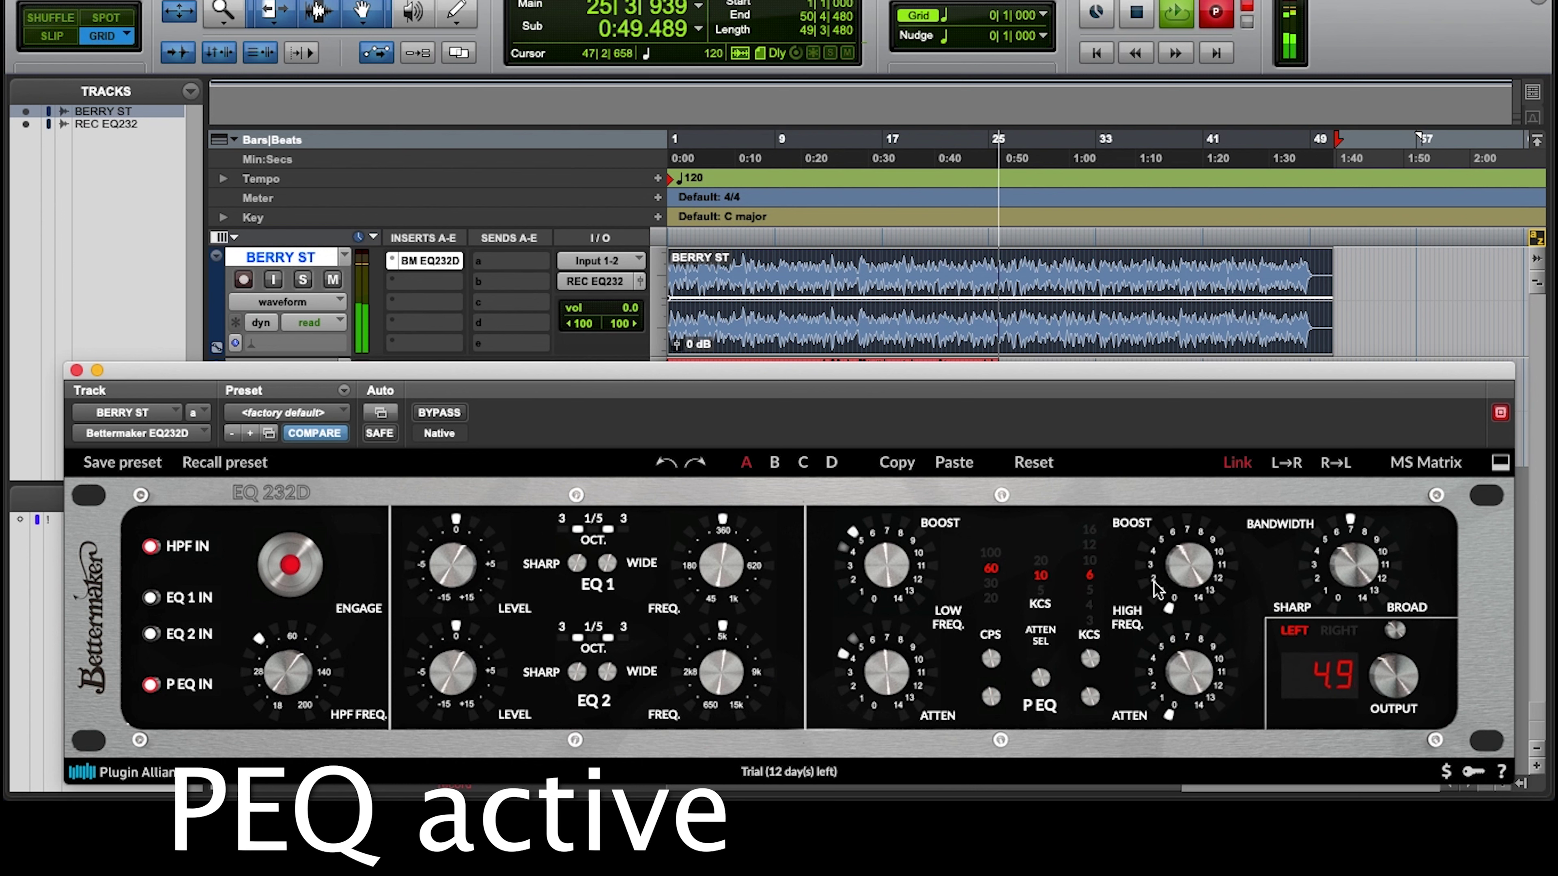
left_click_drag(1173, 546, 1168, 487)
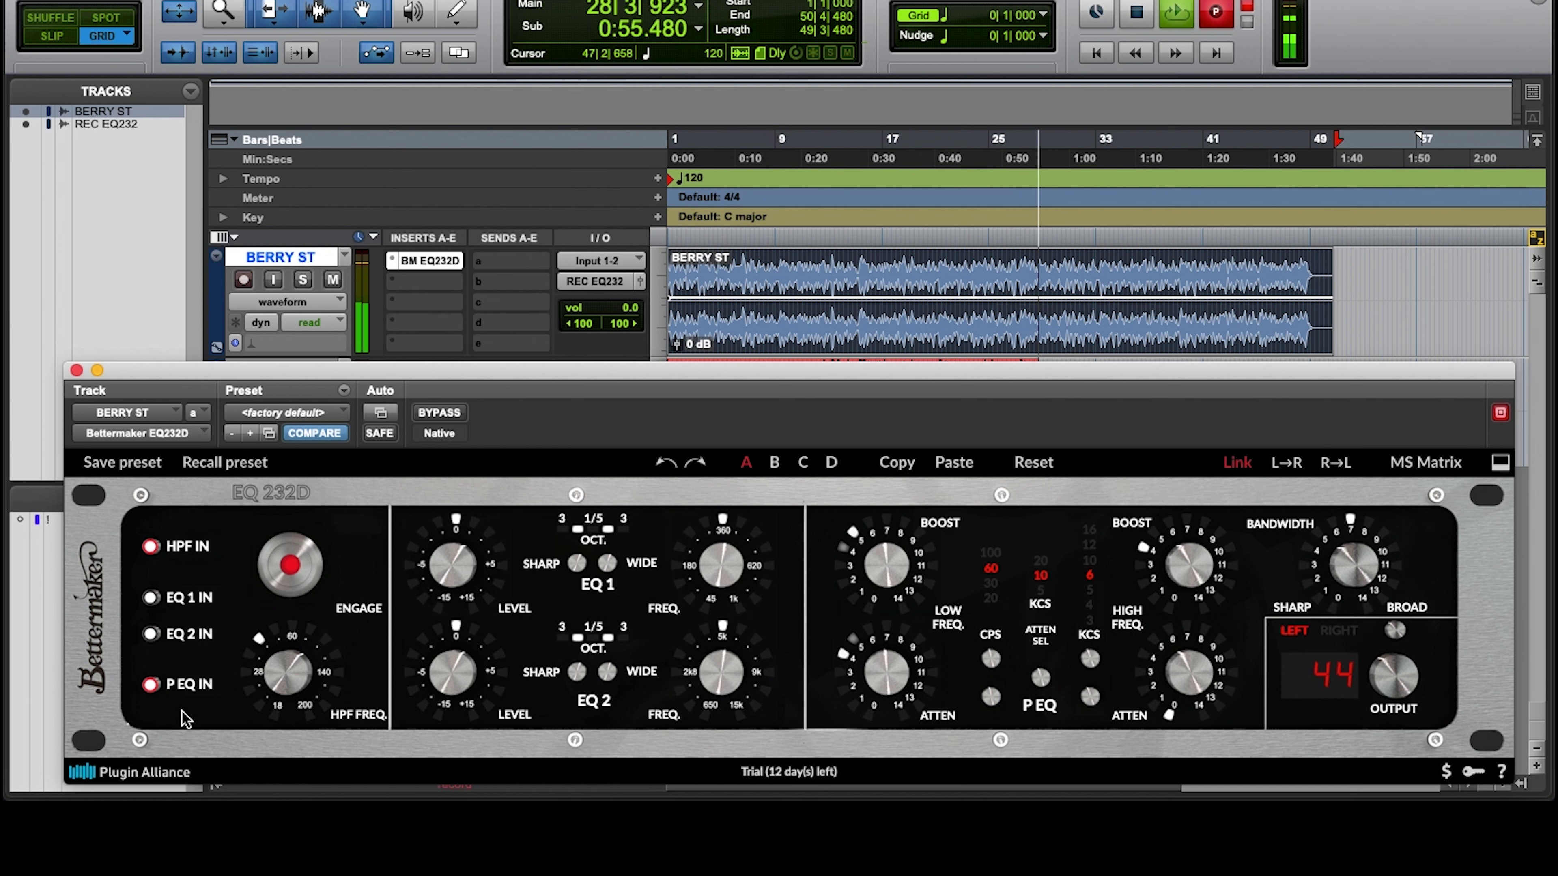
left_click(150, 685)
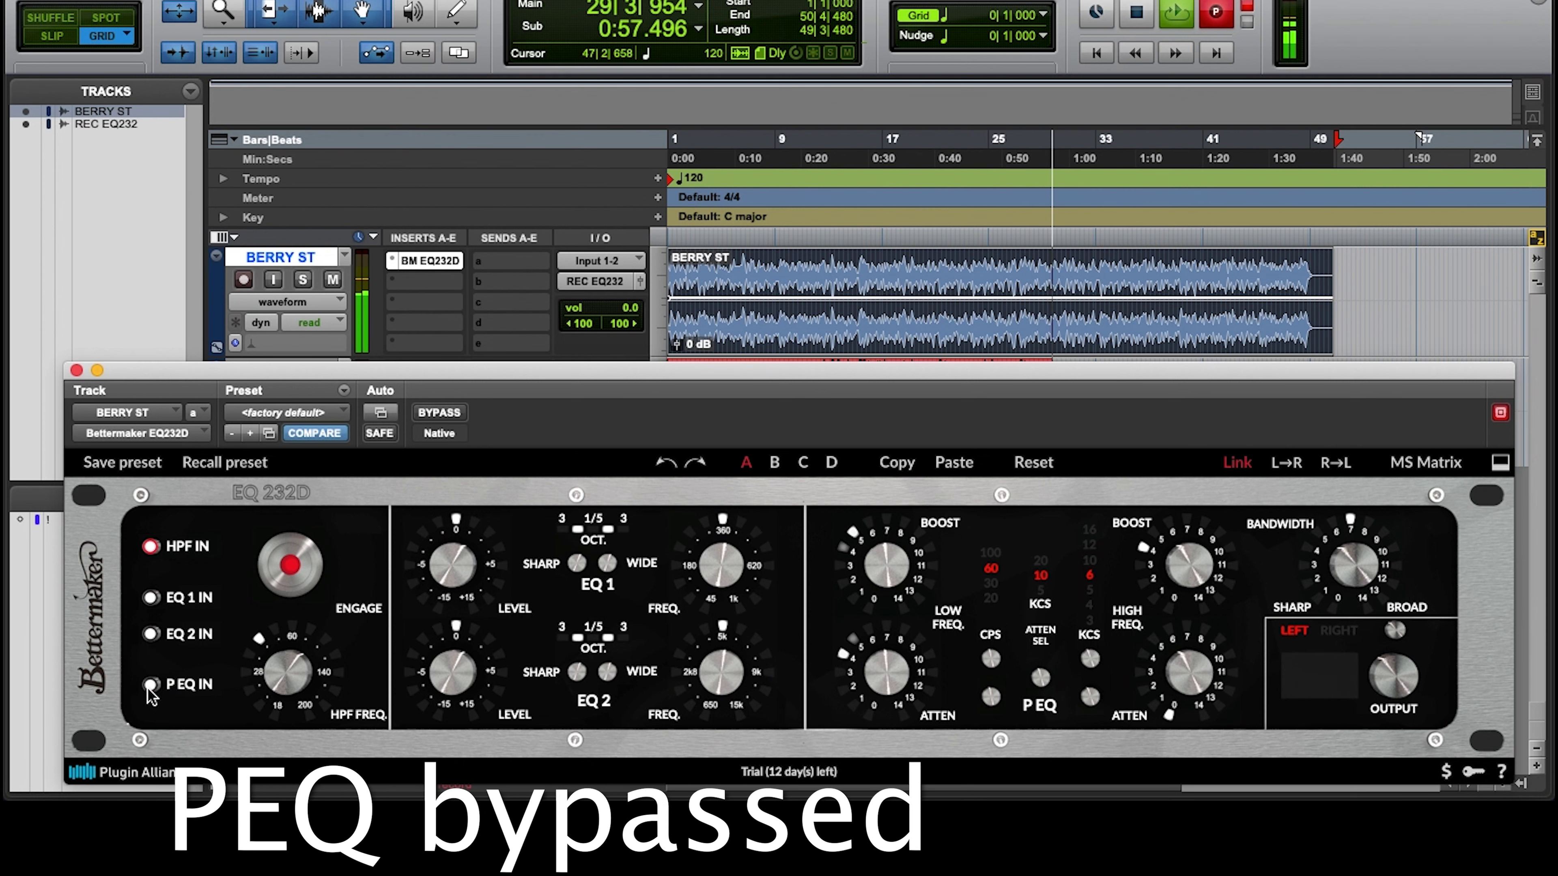
left_click(150, 685)
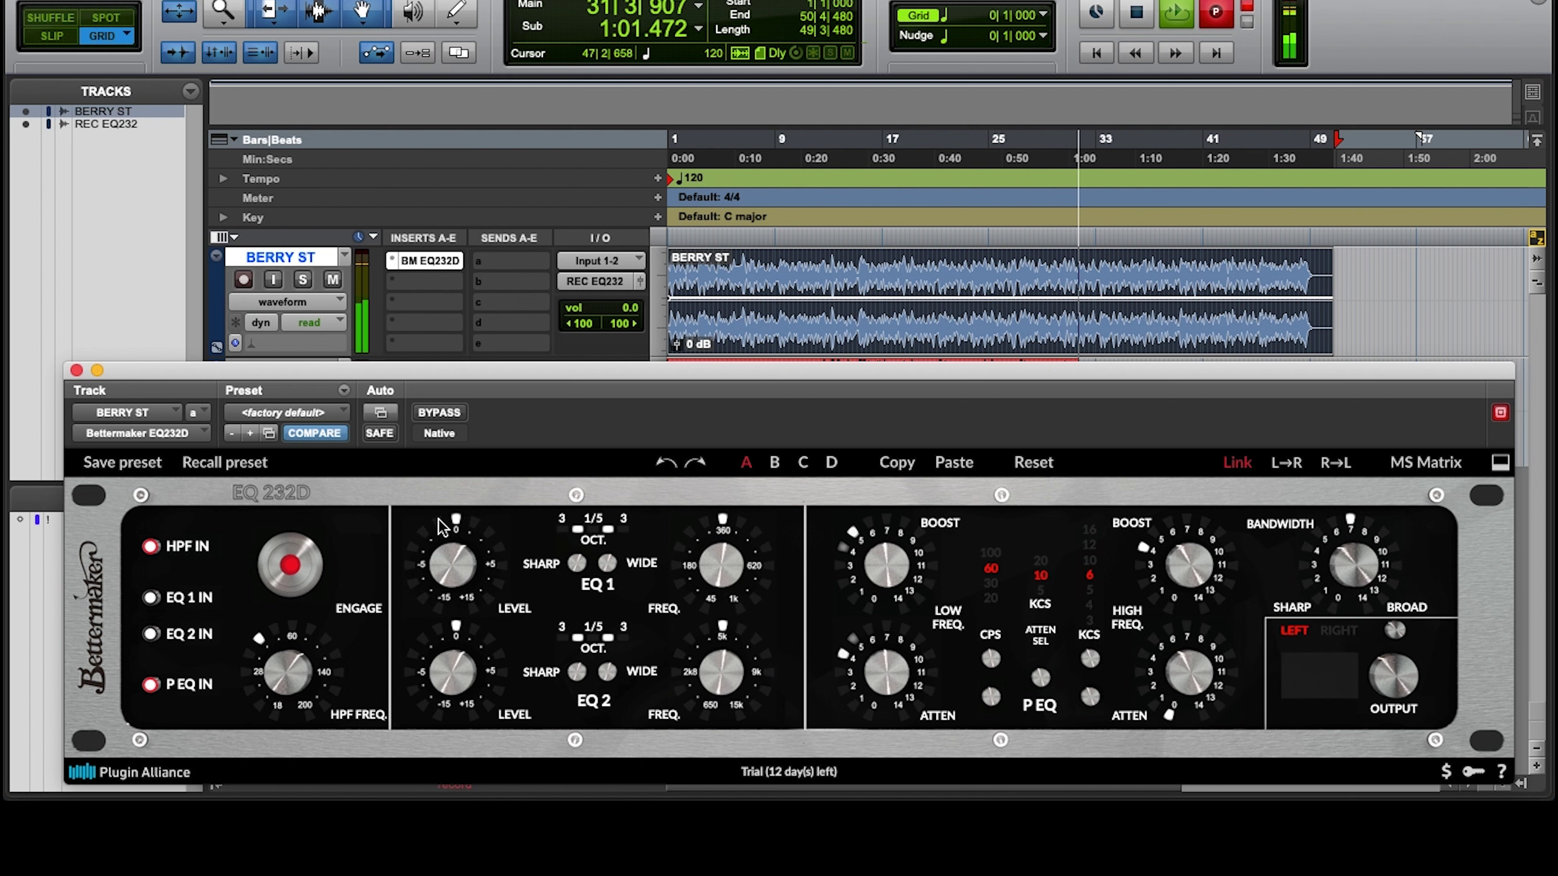
left_click(292, 566)
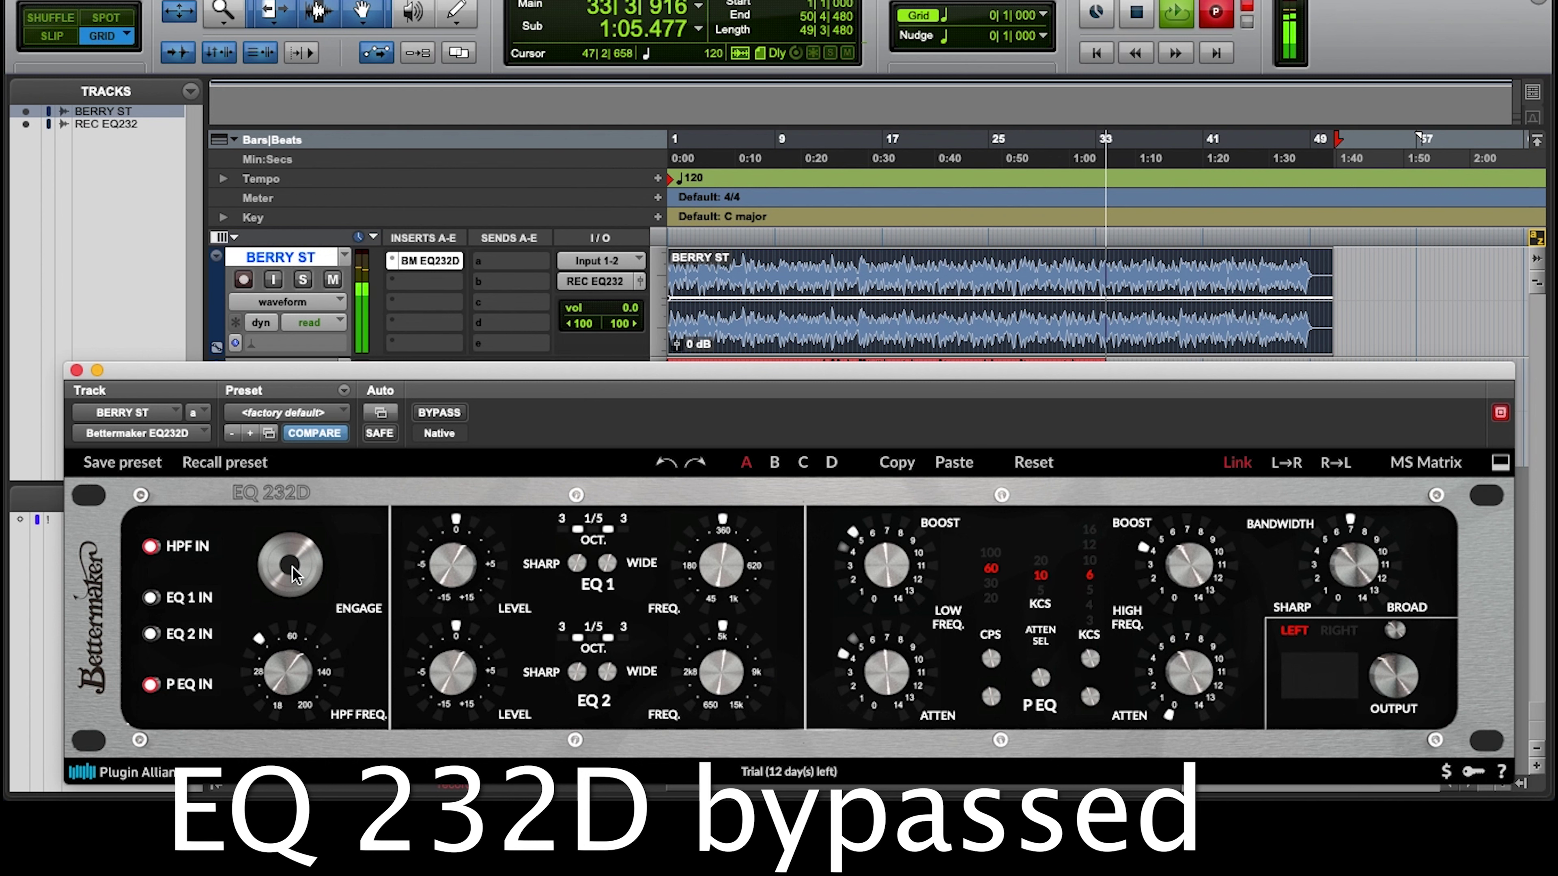
left_click(292, 567)
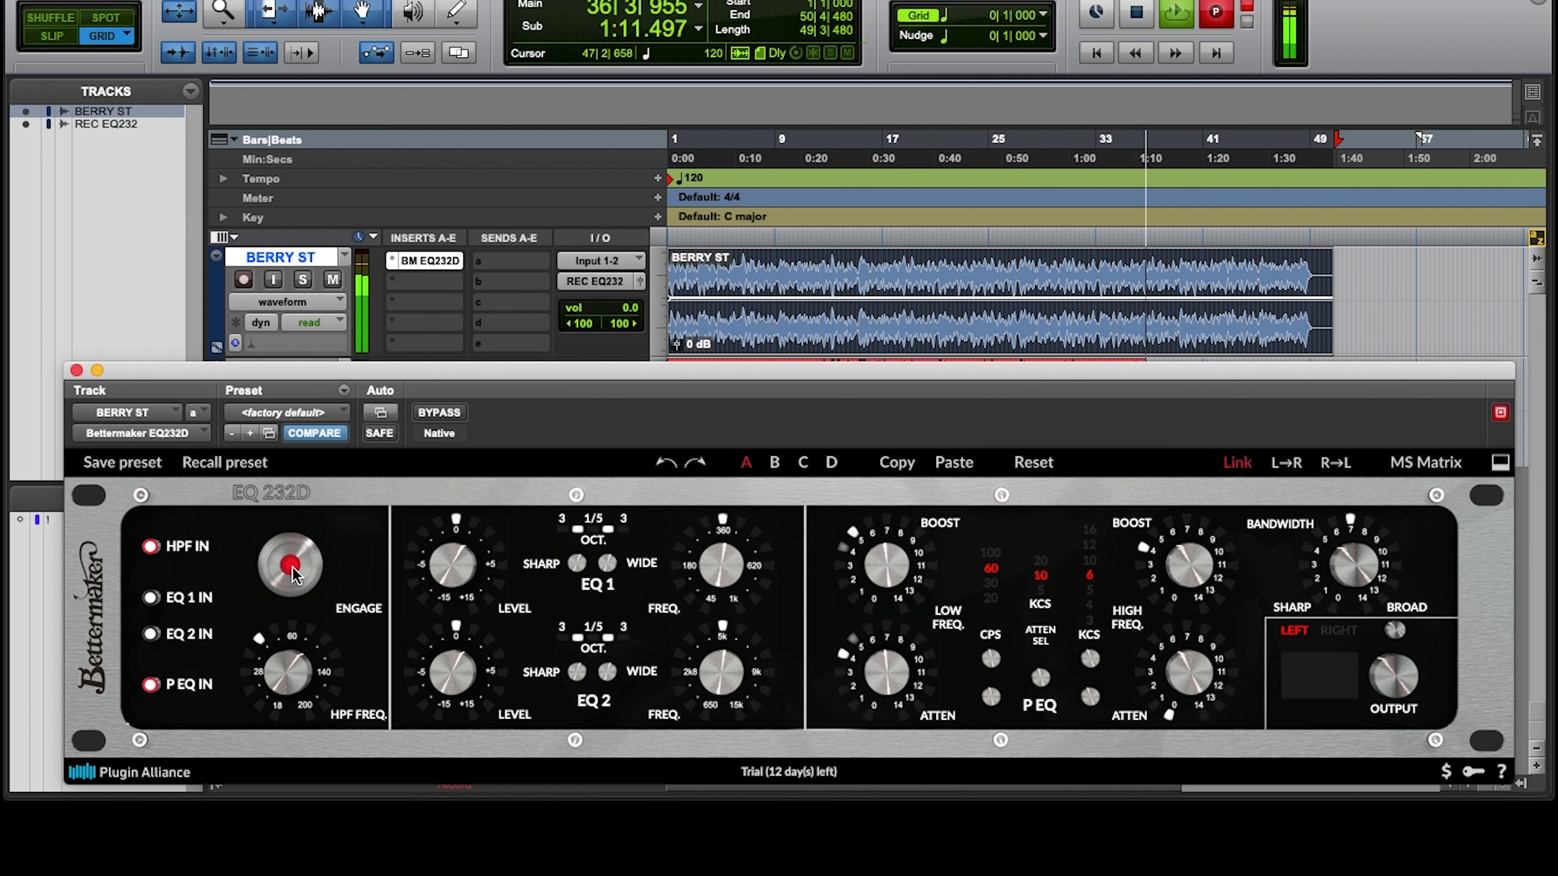
left_click(292, 566)
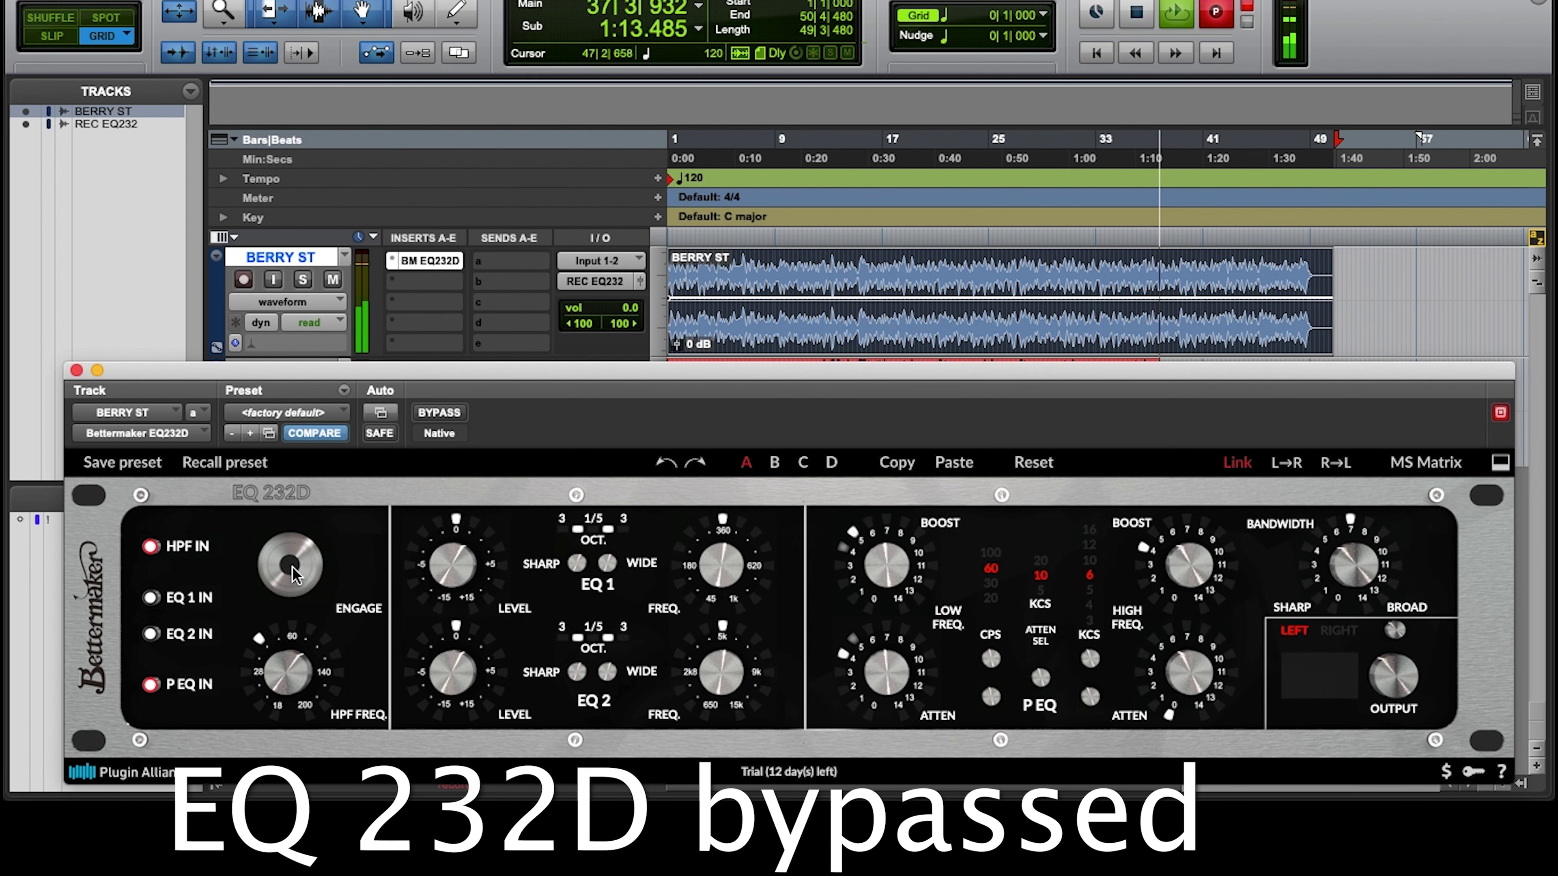
left_click(292, 566)
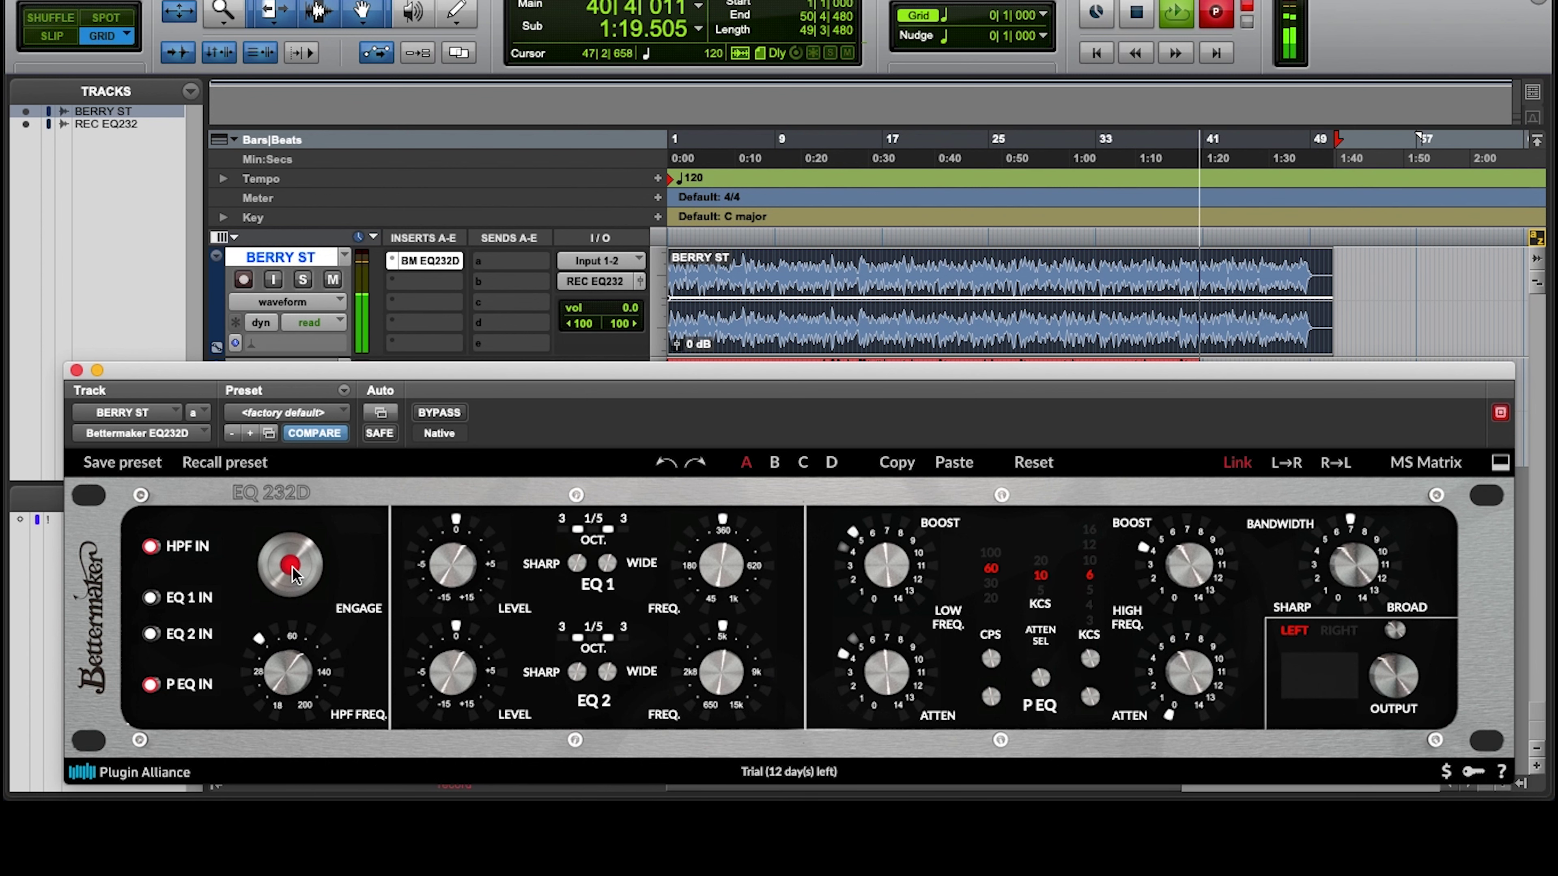
left_click(292, 566)
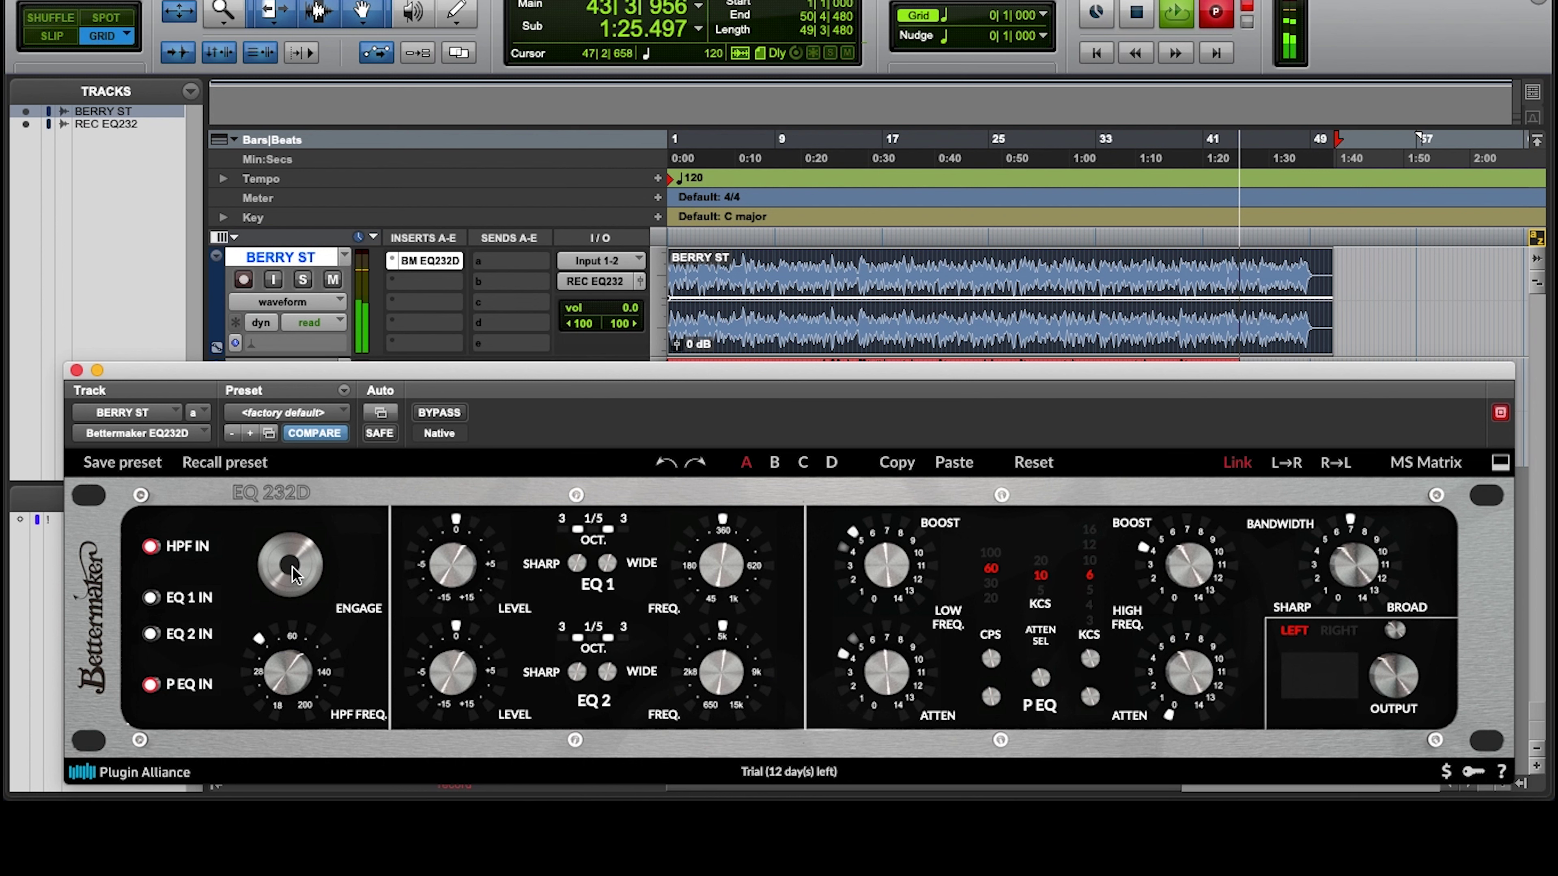
left_click(292, 567)
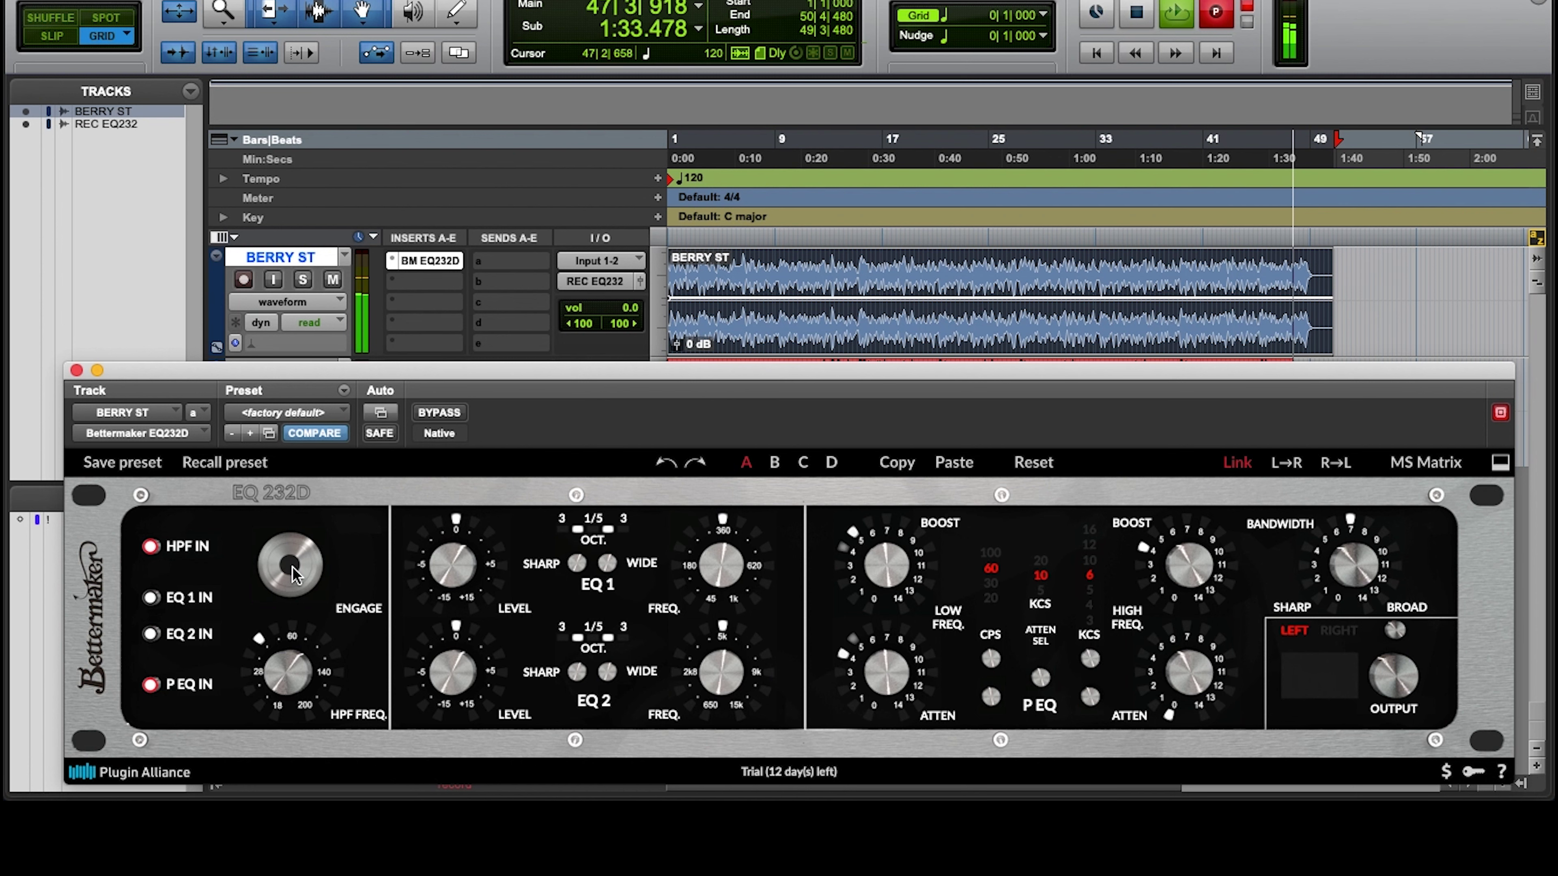
left_click(292, 566)
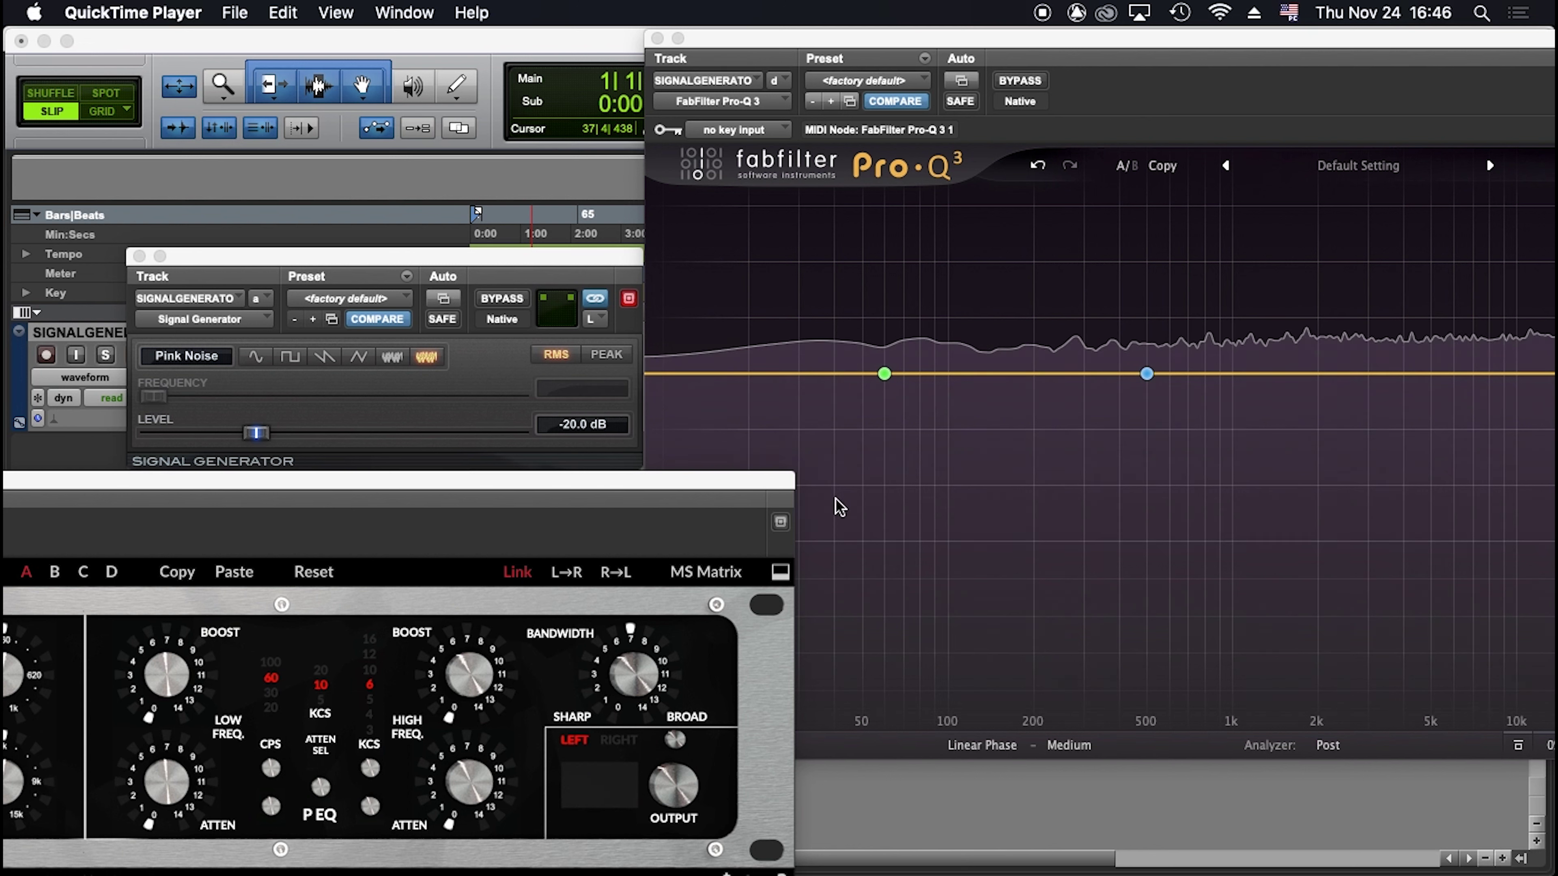
Step: Inspect the Pro-Q 3 analyzer's -20 dB pink-noise spectrum beside the EQ232D
mouse_move(891, 411)
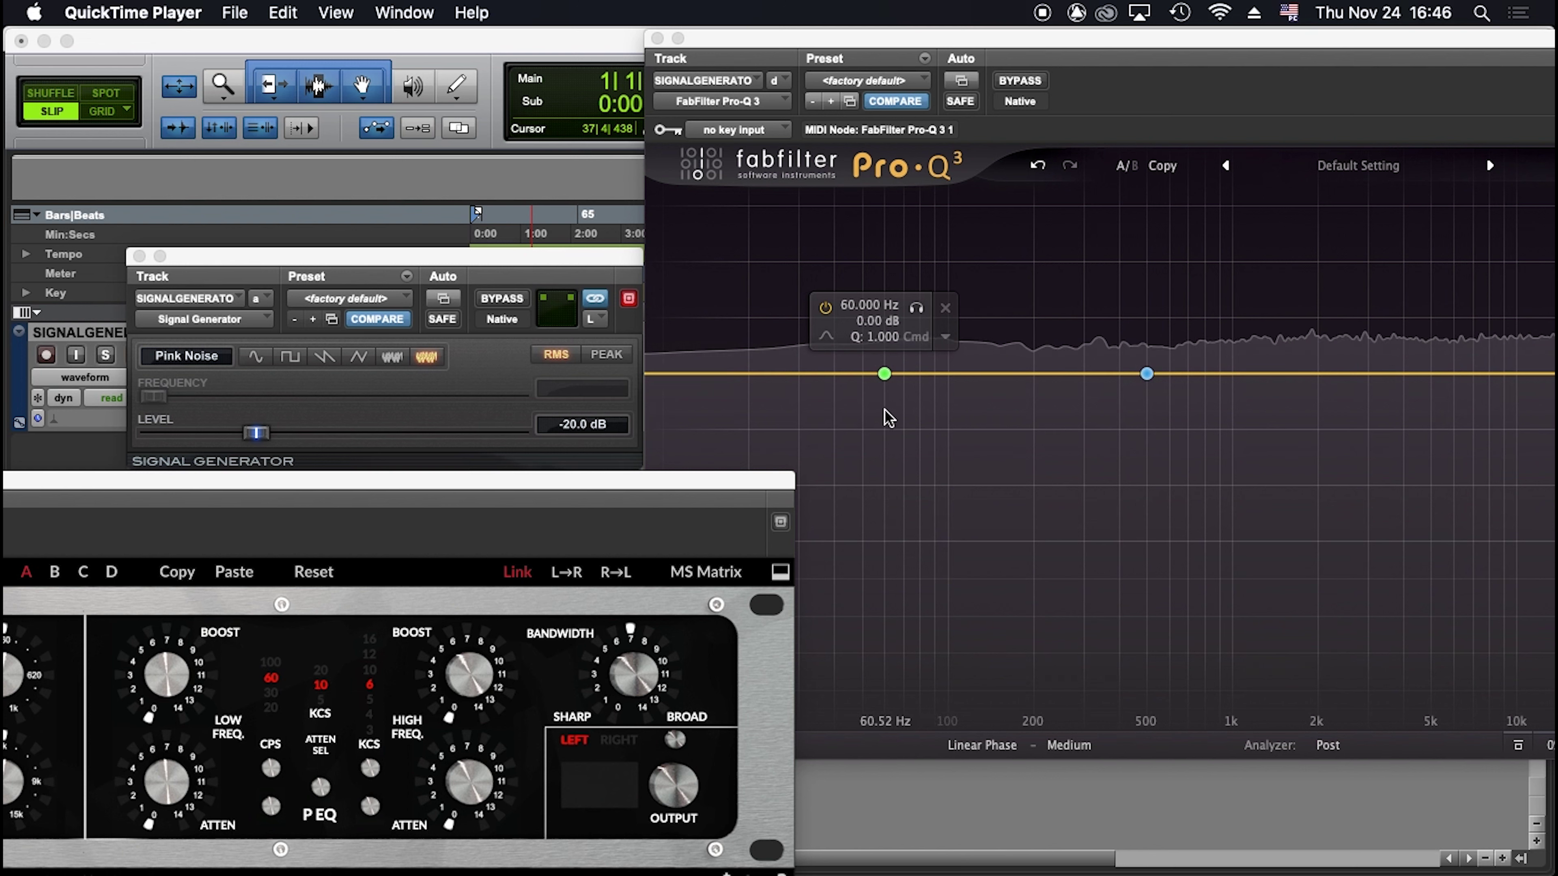
mouse_move(1116, 423)
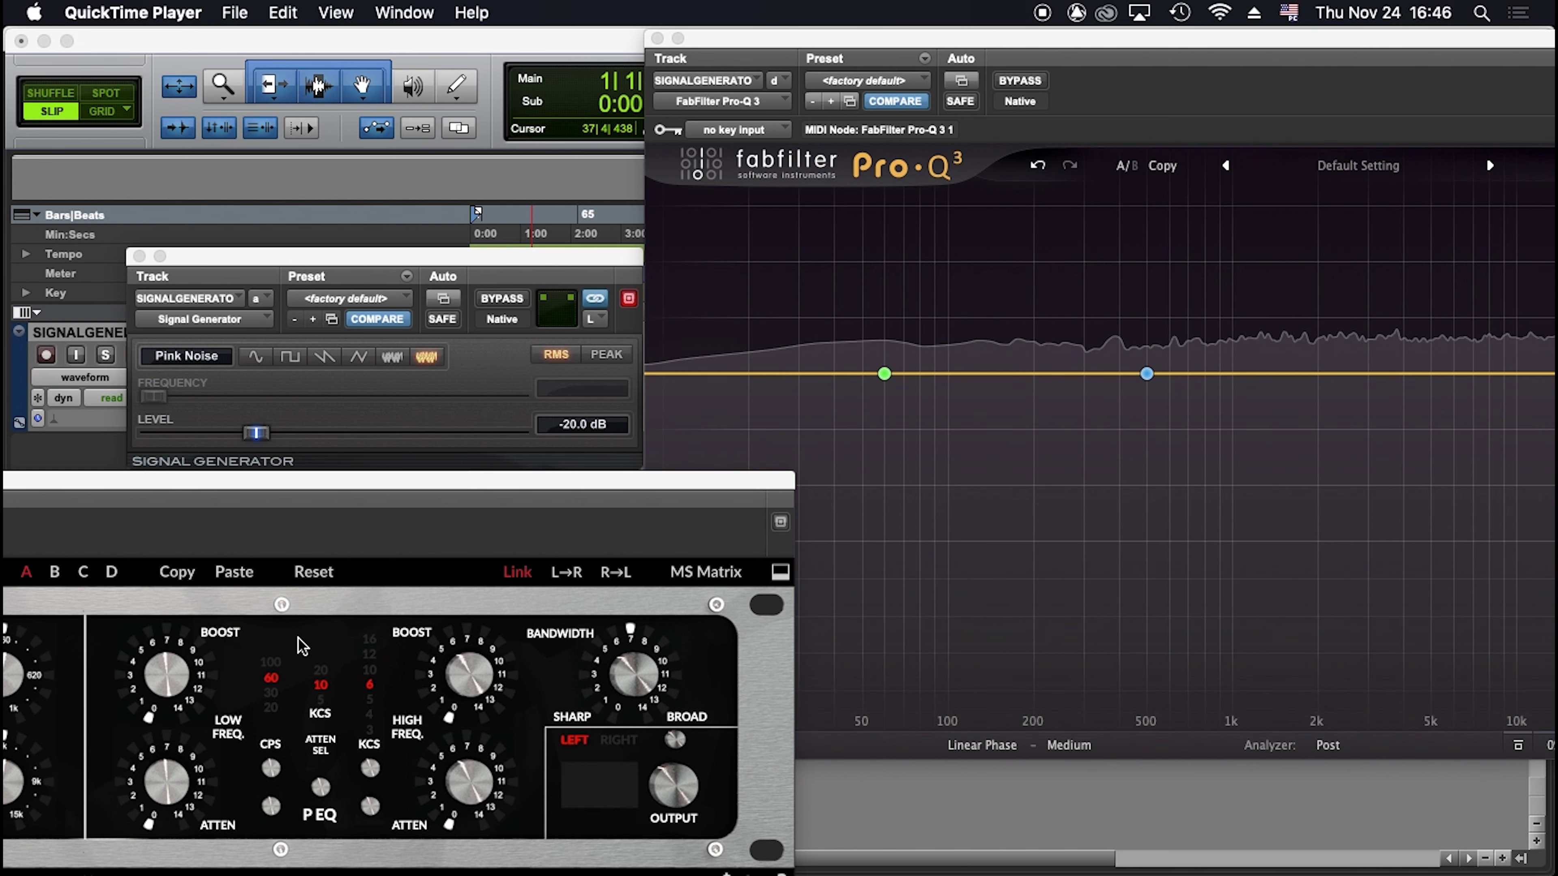
Step: Turn up the EQ232D's 60 Hz low boost, then its low attenuation, leaving a low bump dipping toward 500 Hz
mouse_move(183, 687)
left_click_drag(158, 696, 159, 573)
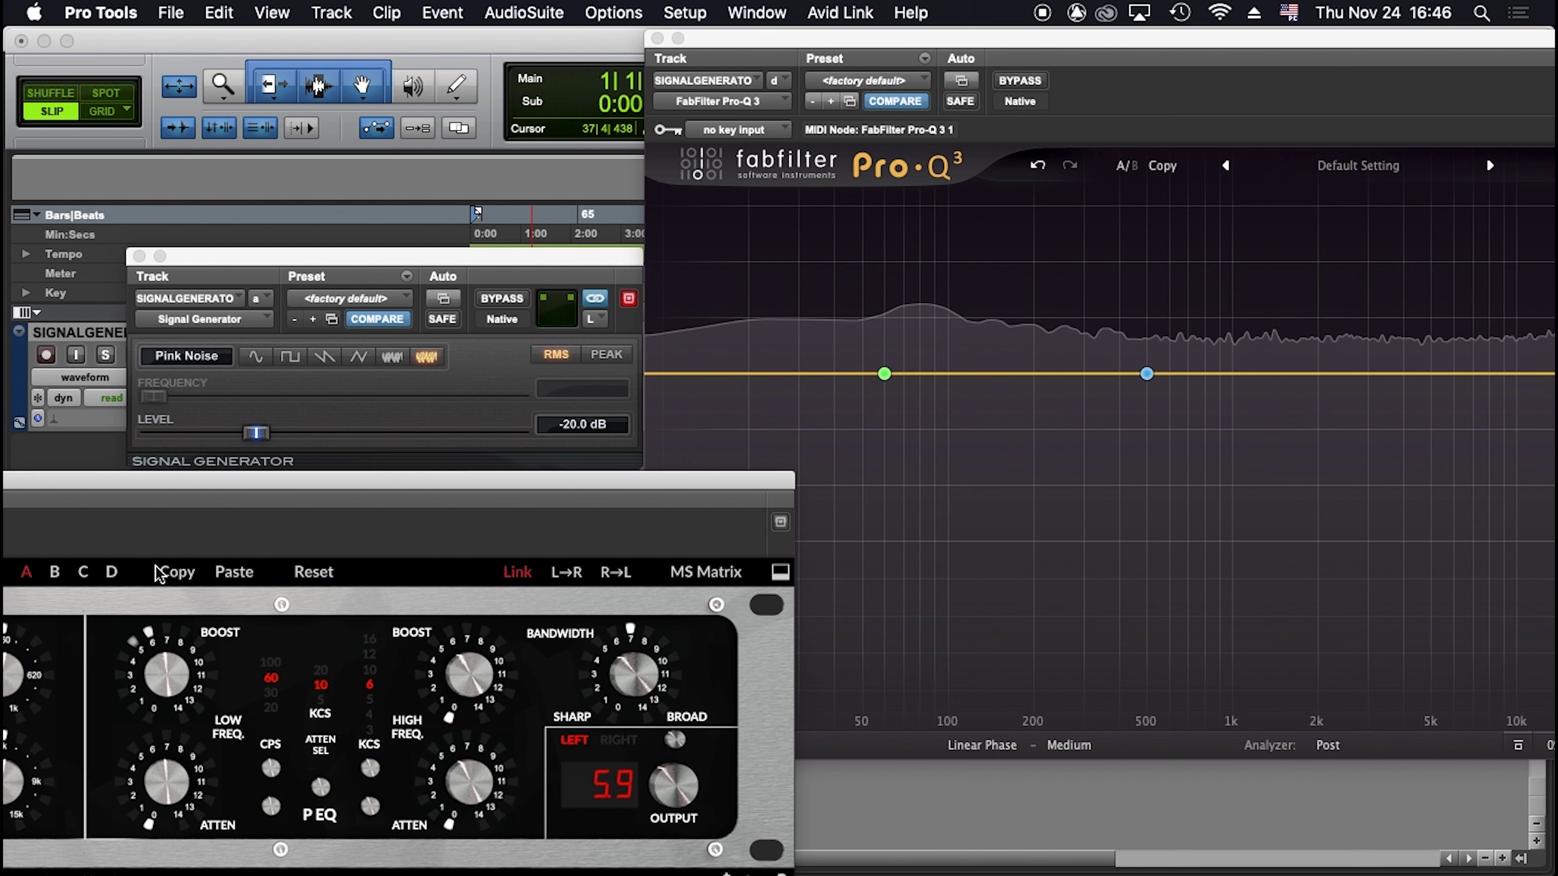
mouse_move(167, 772)
left_click_drag(162, 804, 153, 644)
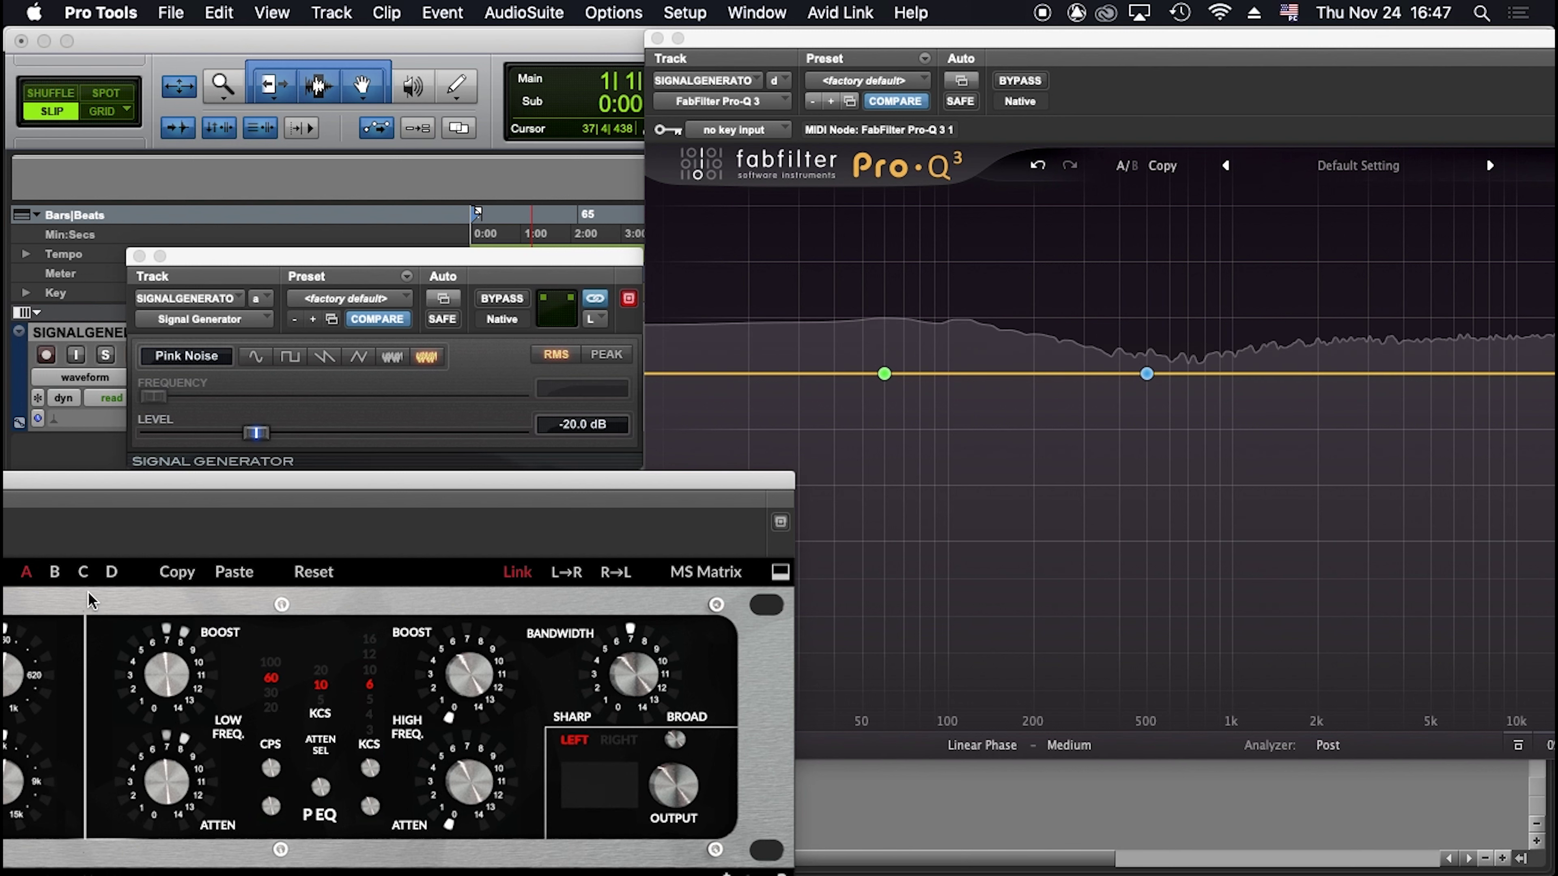
left_click(55, 572)
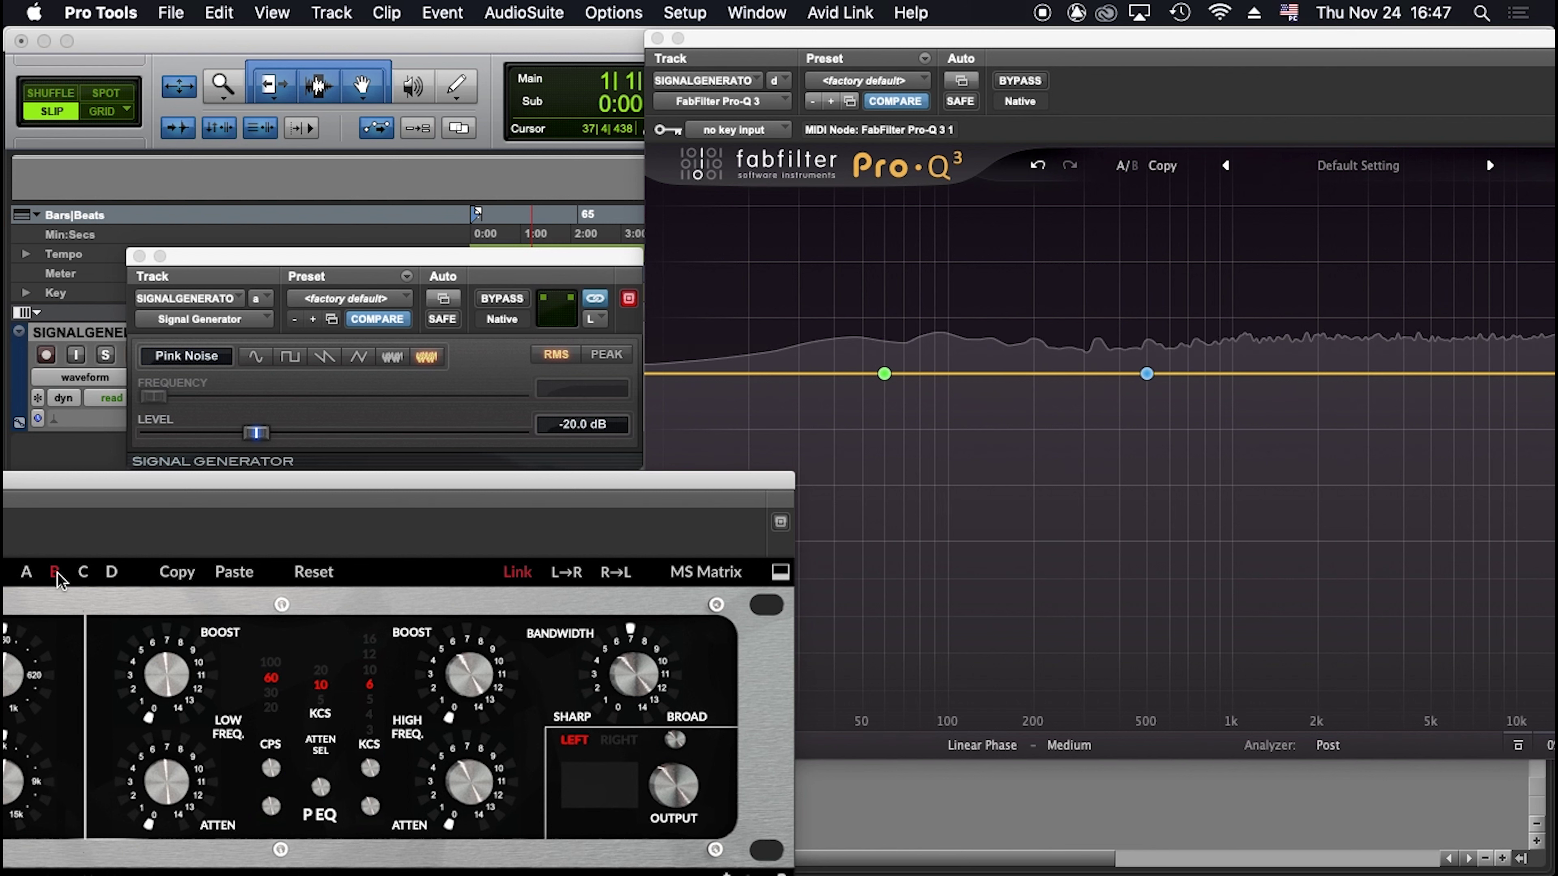
left_click(25, 572)
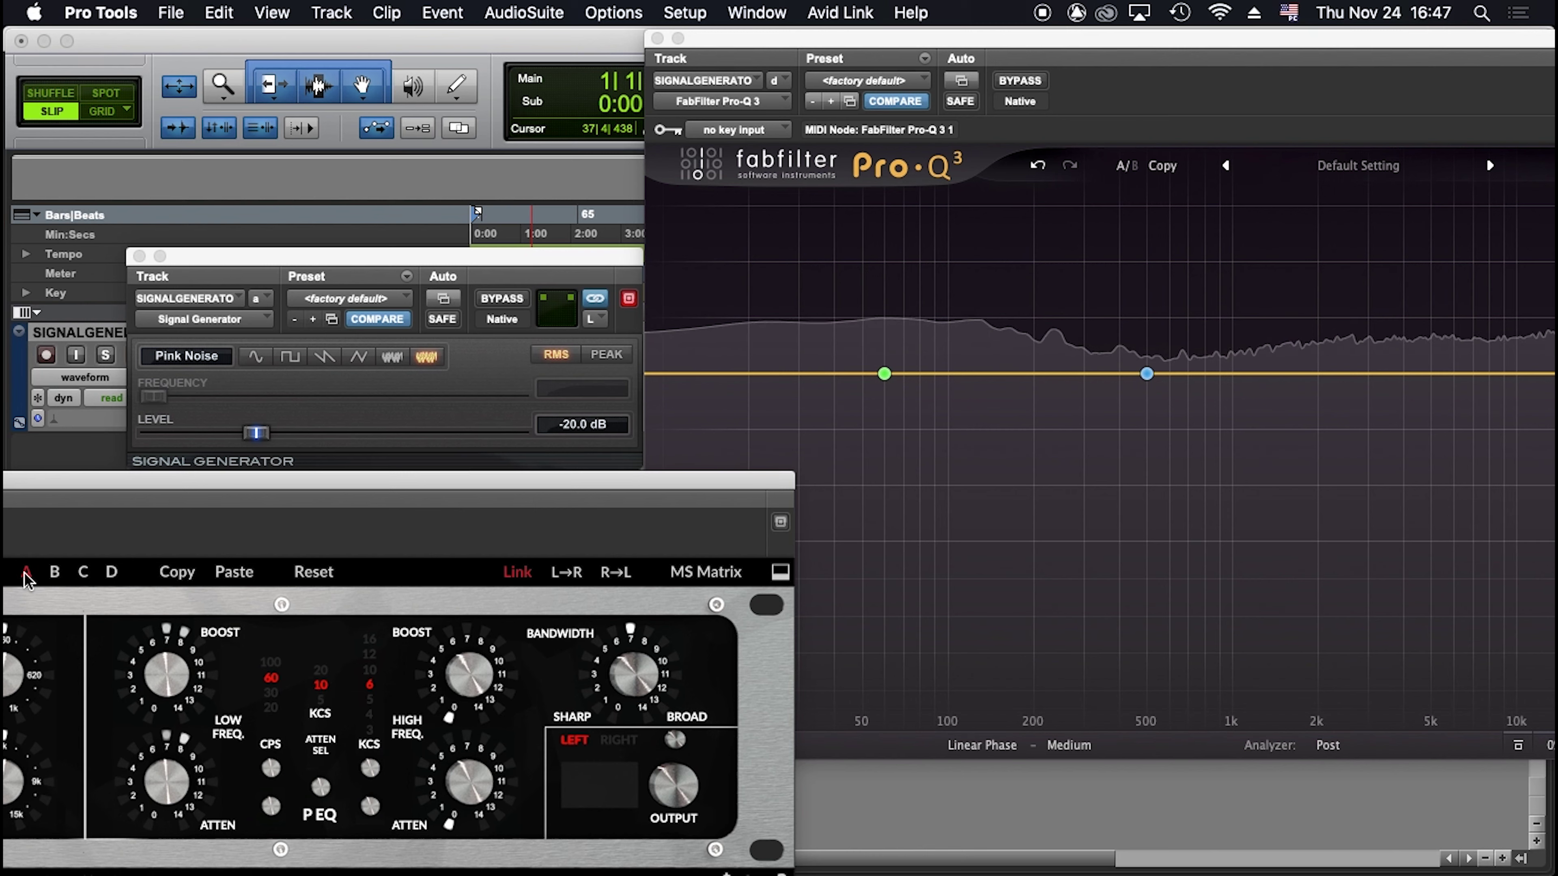